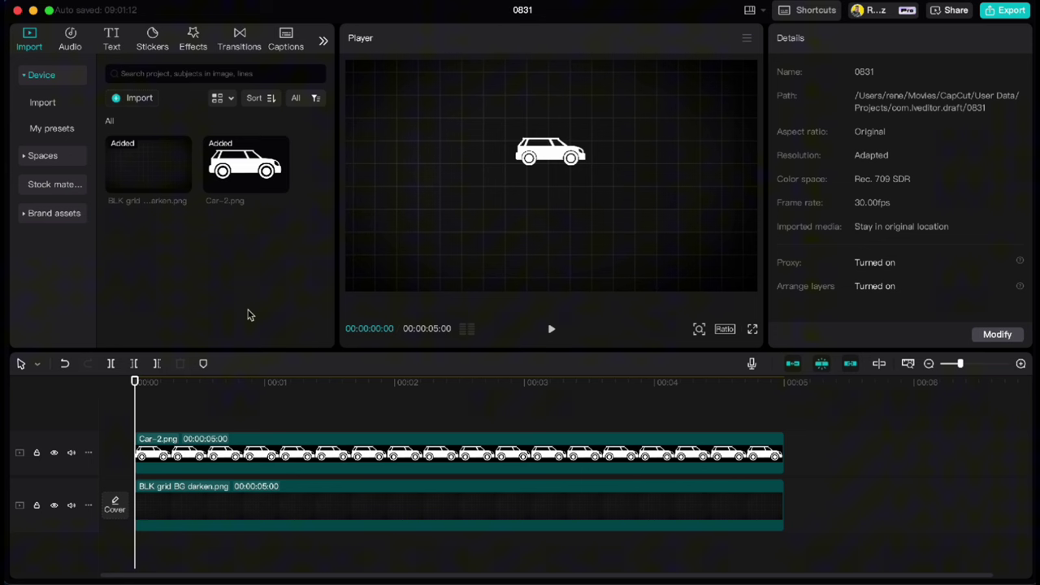
Step: Add a Default text clip and replace its text with a long line of underscores
click(113, 41)
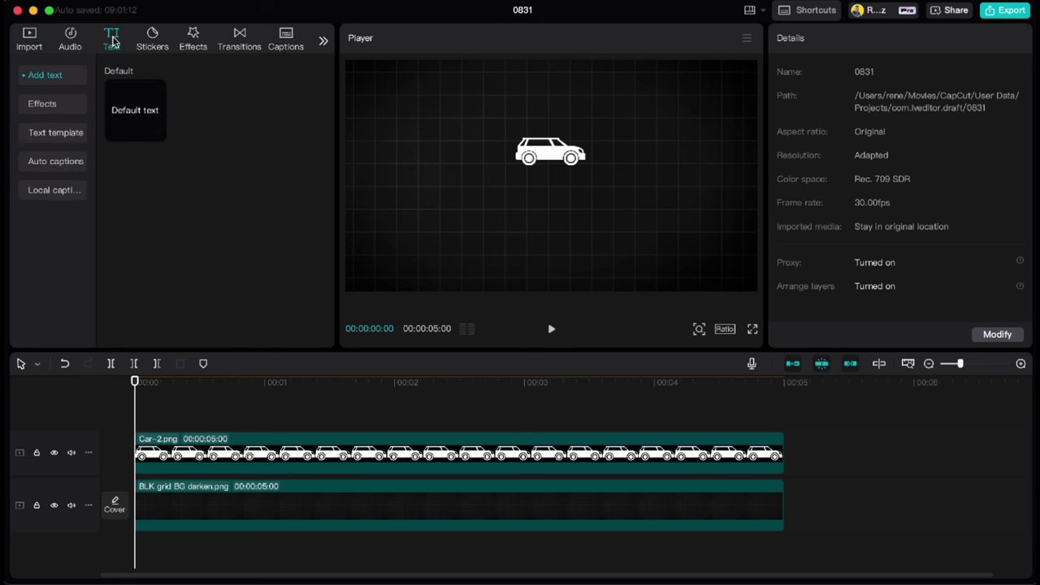
click(157, 133)
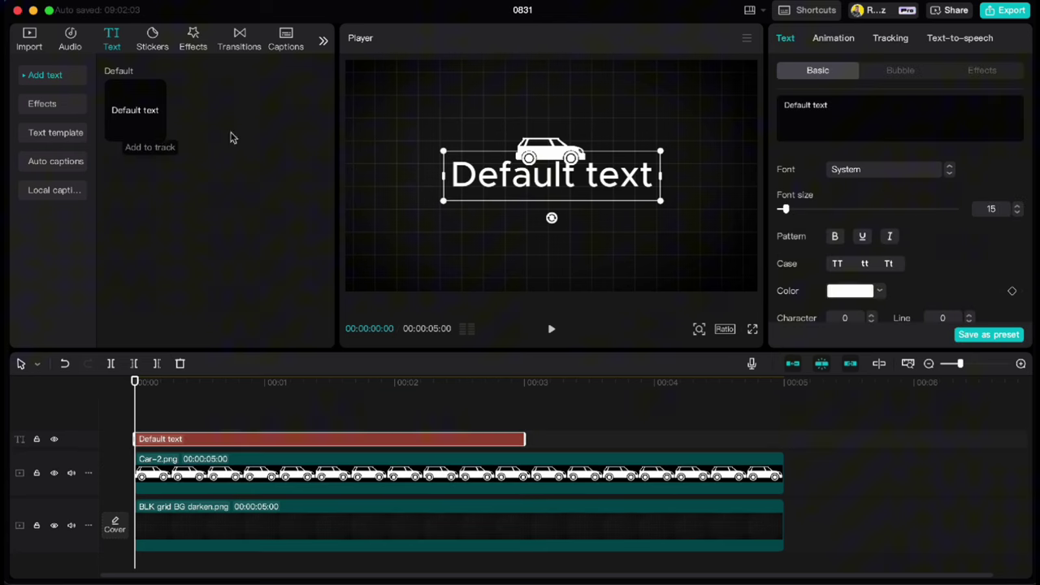
drag(837, 106, 744, 114)
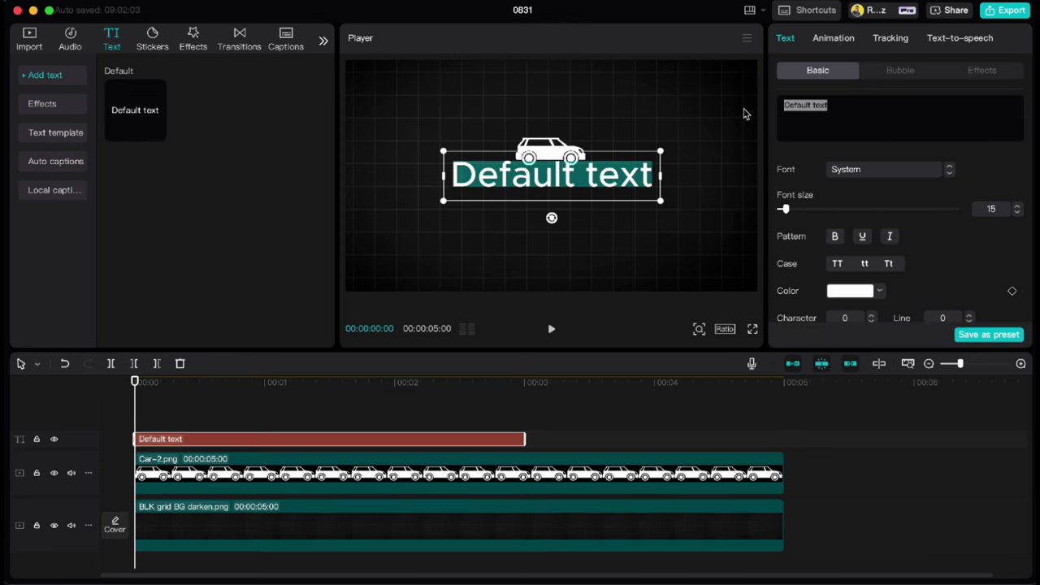
text(____________)
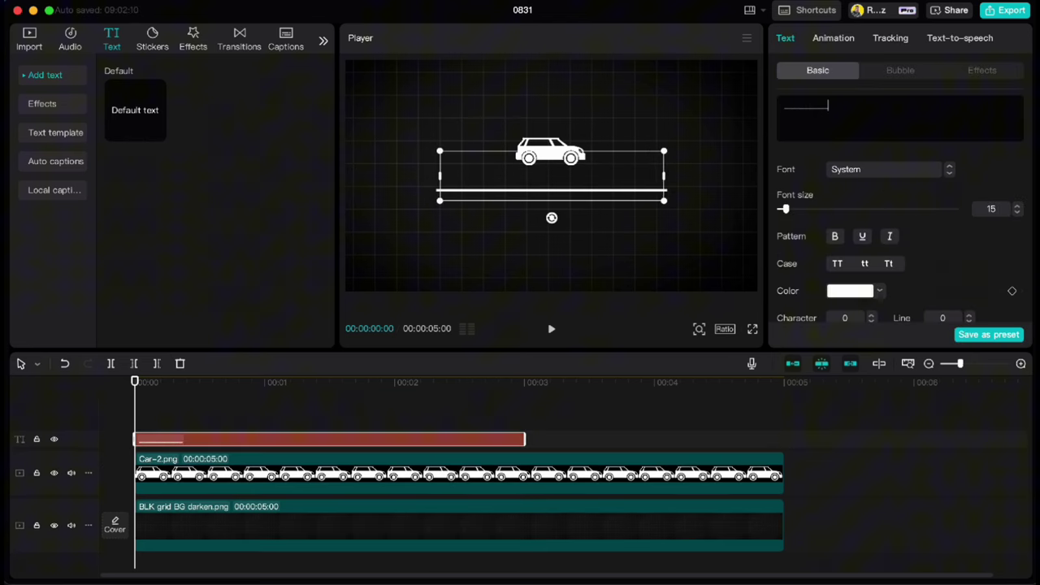
text(__________)
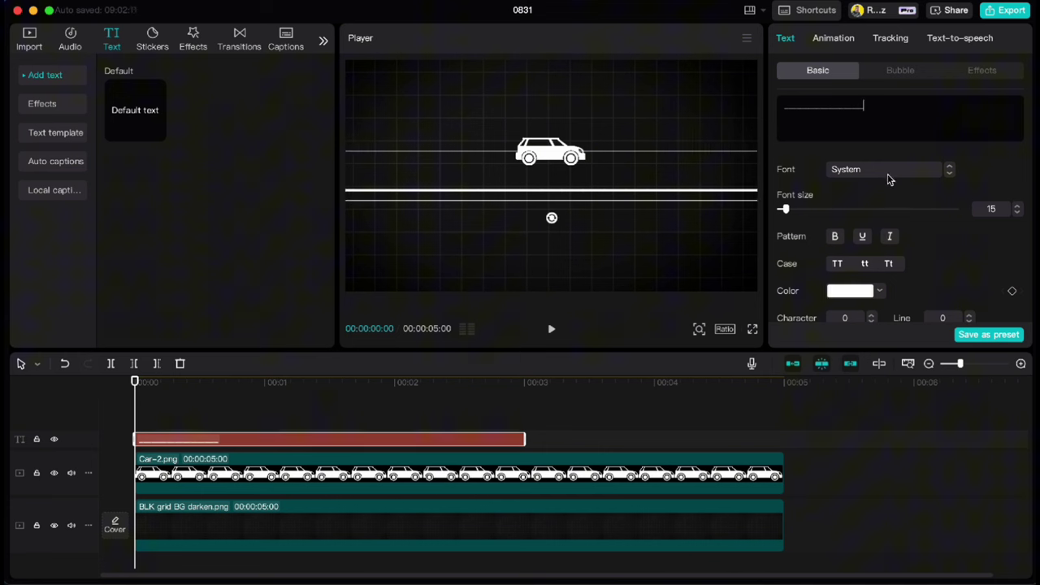
scroll(900, 233, down, 10)
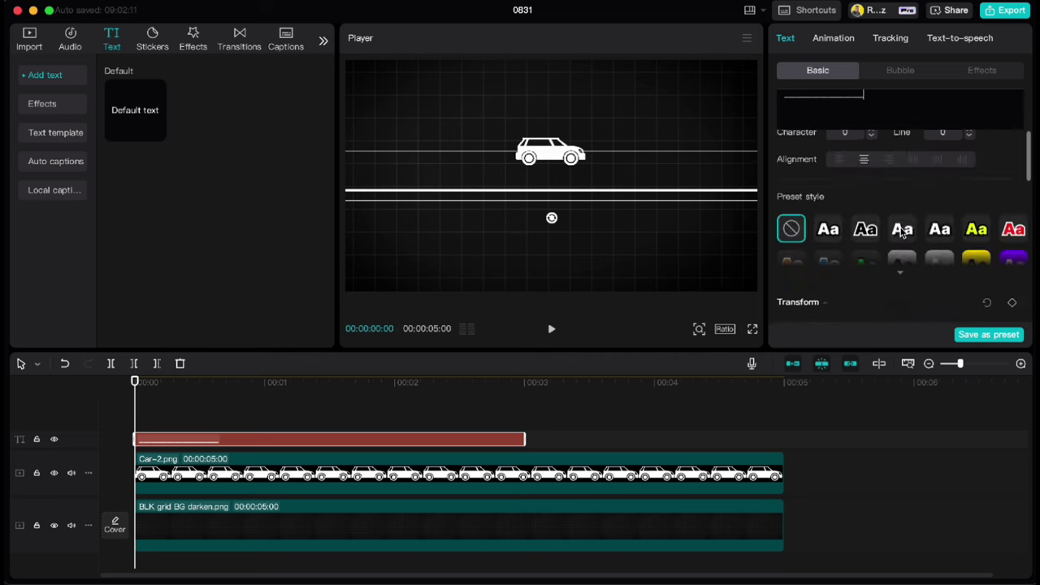
scroll(901, 233, down, 5)
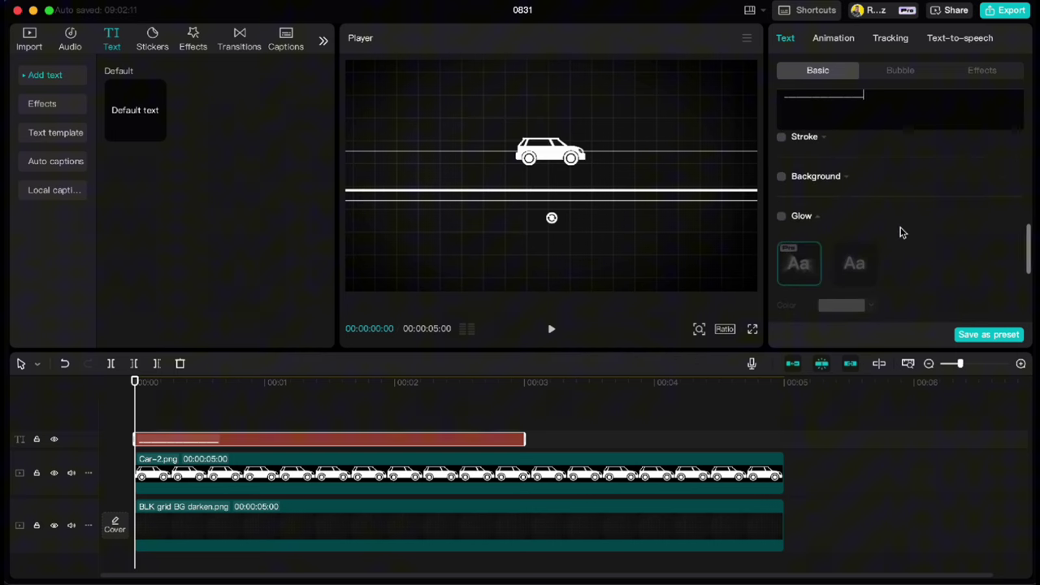
Step: Apply the second Glow preset (range 100, intensity 35), lower the line and stretch it to 5 seconds
click(782, 217)
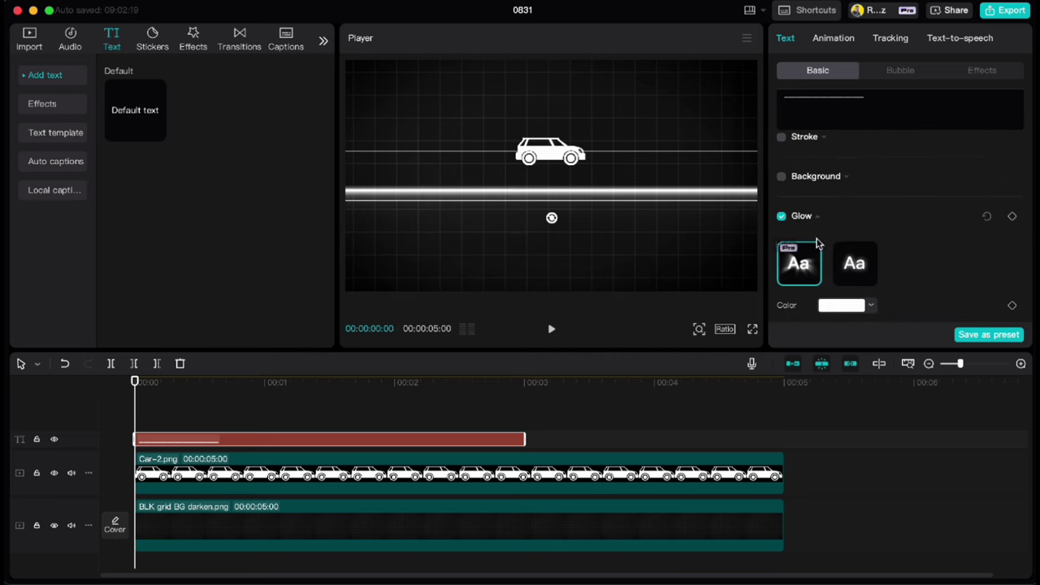
click(851, 263)
scroll(923, 235, down, 2)
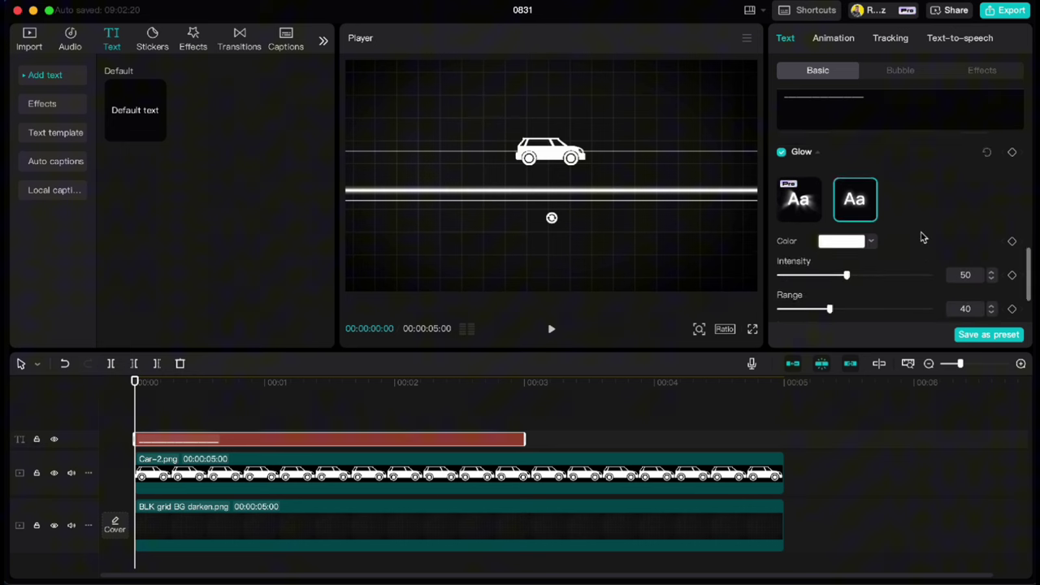
drag(832, 265, 932, 265)
drag(846, 231, 821, 231)
drag(666, 195, 623, 258)
drag(525, 439, 785, 438)
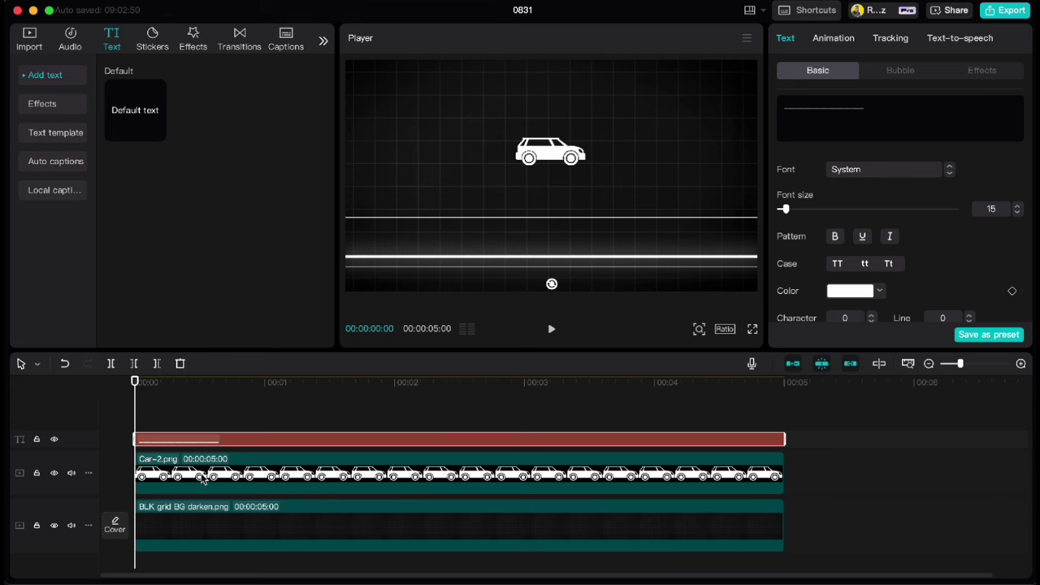
Step: Select the Car-2.png clip and park the 15% car on the line's left end (−1588, −630)
click(203, 480)
drag(569, 149, 389, 247)
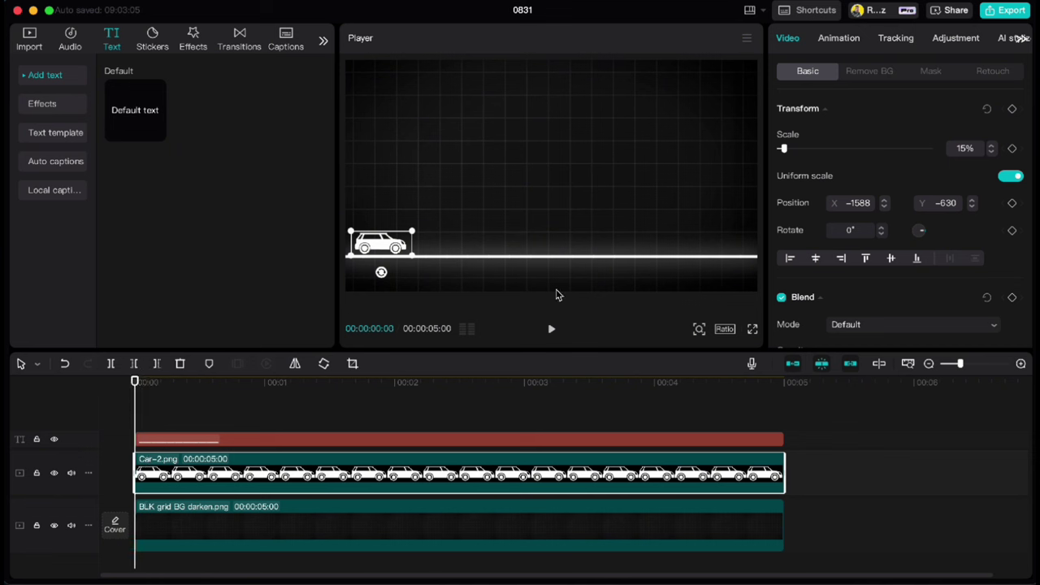
Step: Keyframe the car's position at 0:00, move it to X 600, Y −630 at 0:03, and preview
click(1012, 205)
drag(137, 384, 524, 376)
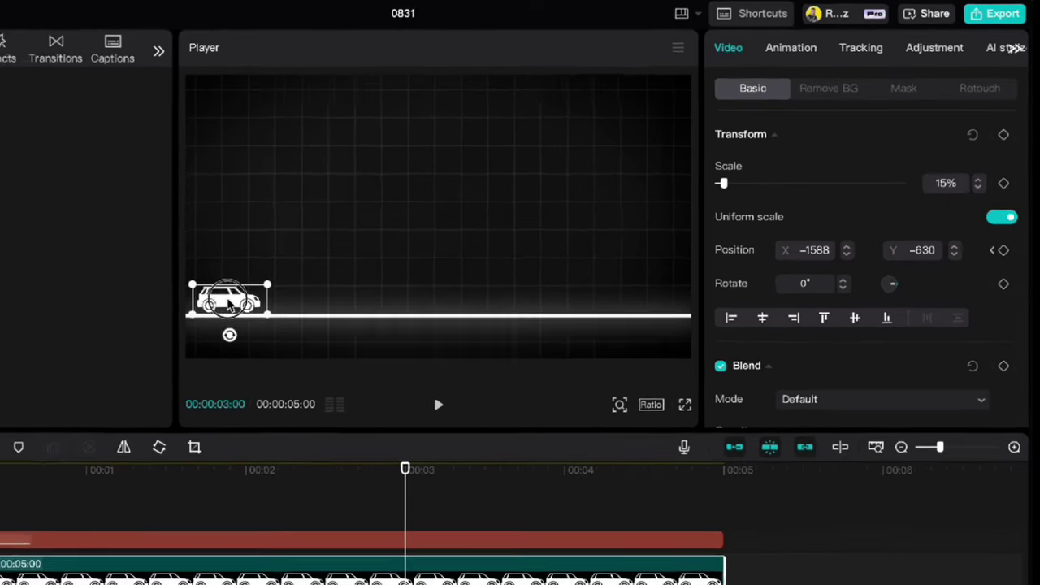
drag(171, 333, 272, 335)
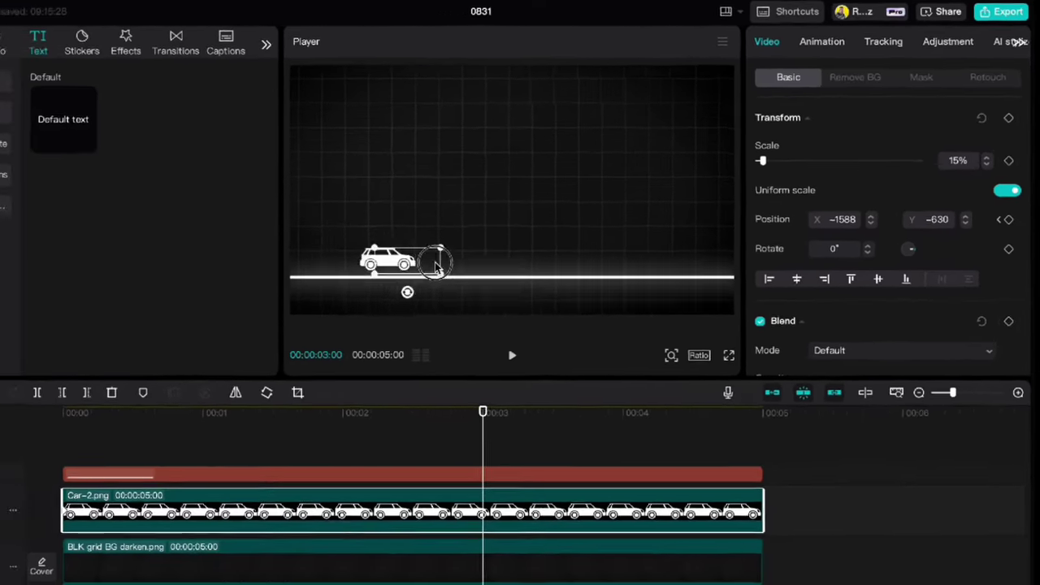
drag(436, 266, 598, 267)
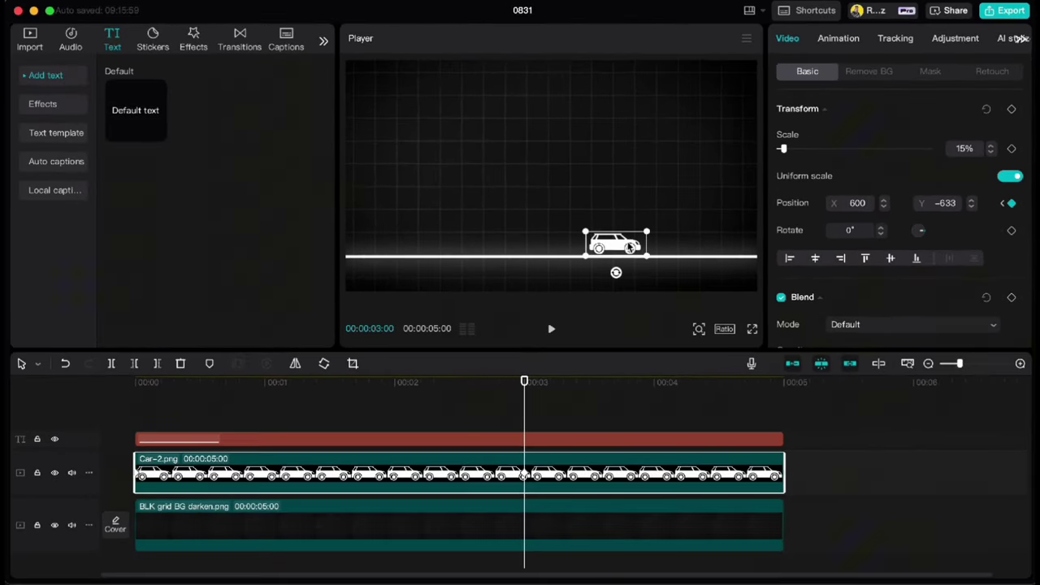
click(972, 201)
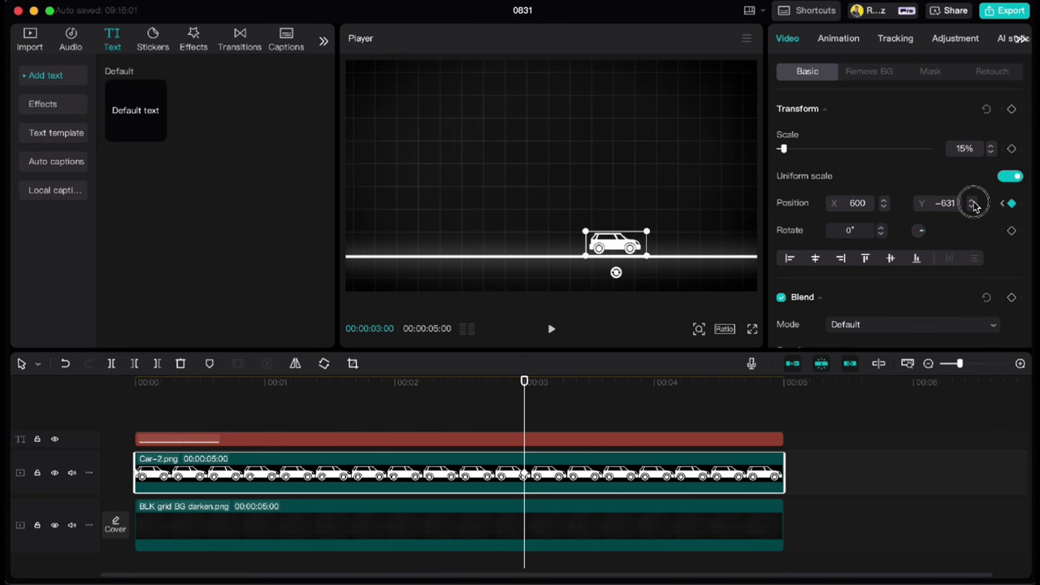
click(973, 201)
click(973, 201)
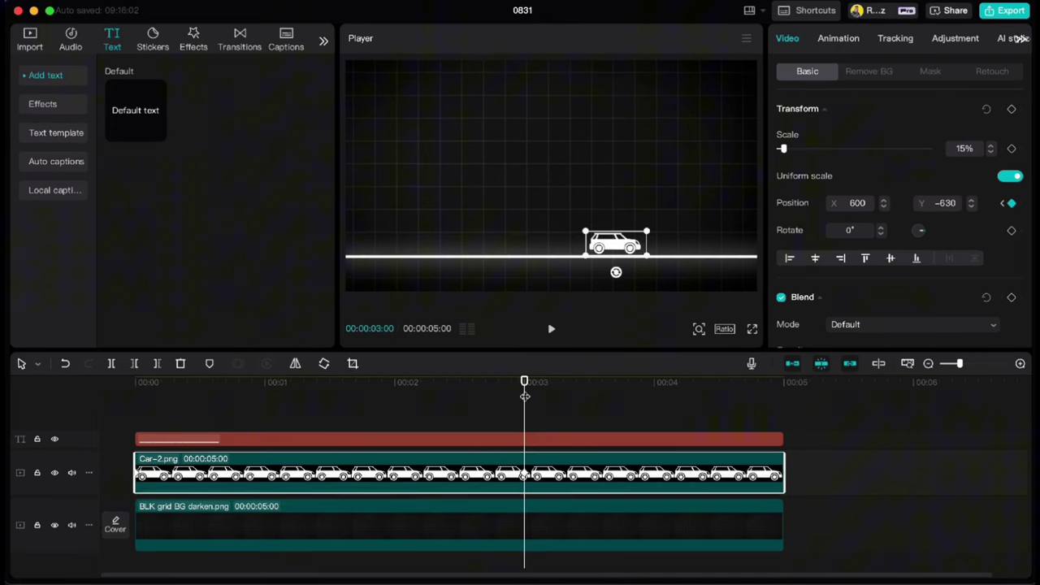
drag(523, 380, 107, 383)
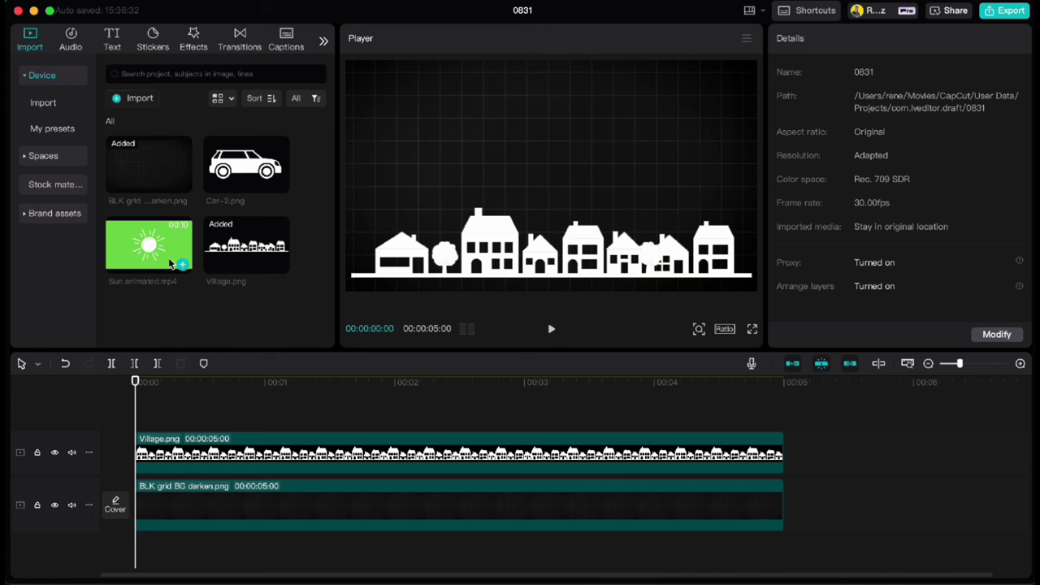
Step: Drag Sun animated.mp4 from Import media onto a new track above Village.png
drag(165, 257, 137, 416)
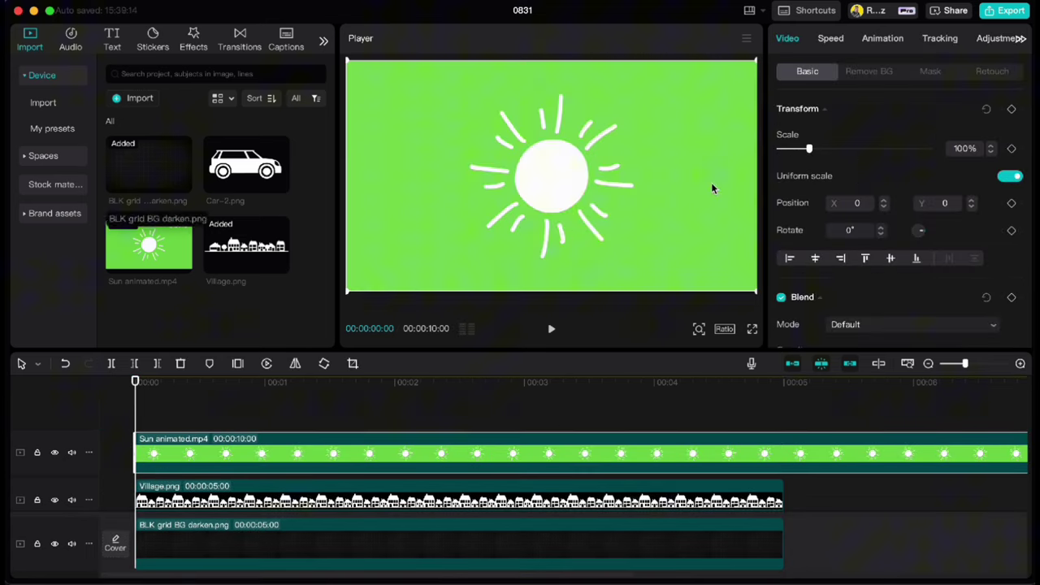
Step: Key out the sun's green with Chroma key at intensity 45, then shrink it to the left edge
click(868, 74)
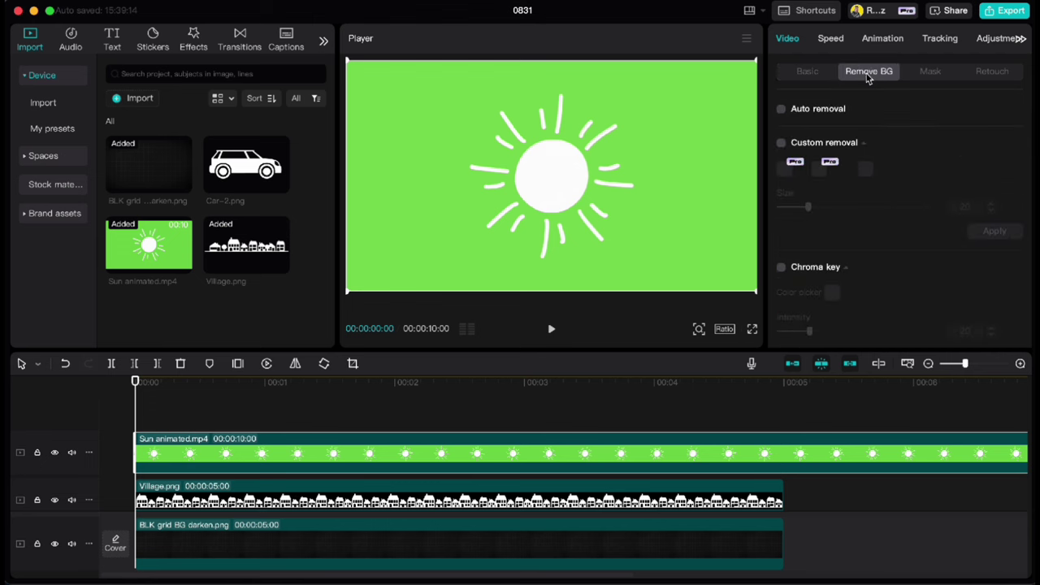
click(781, 266)
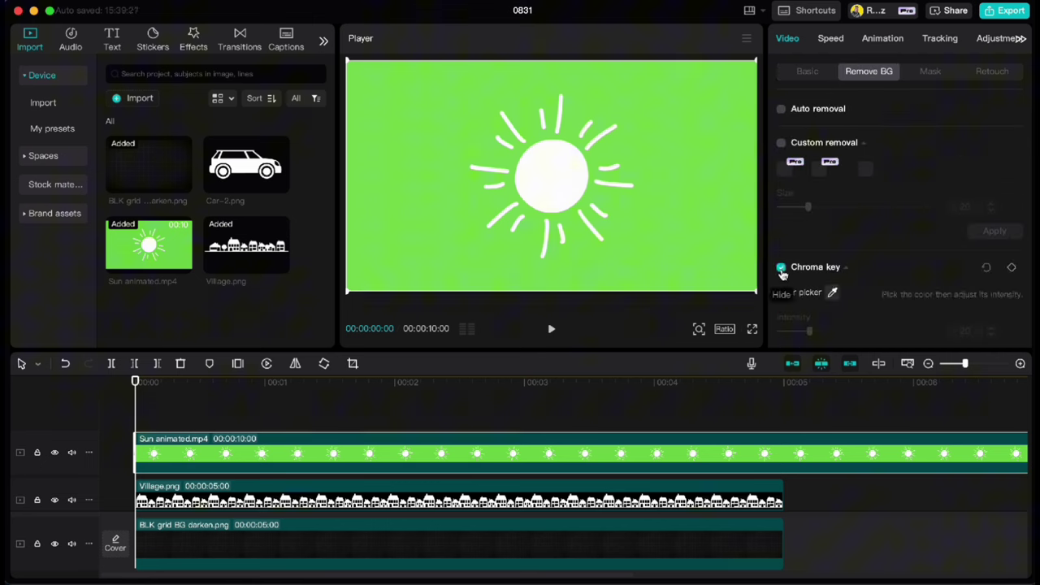
click(832, 292)
click(726, 200)
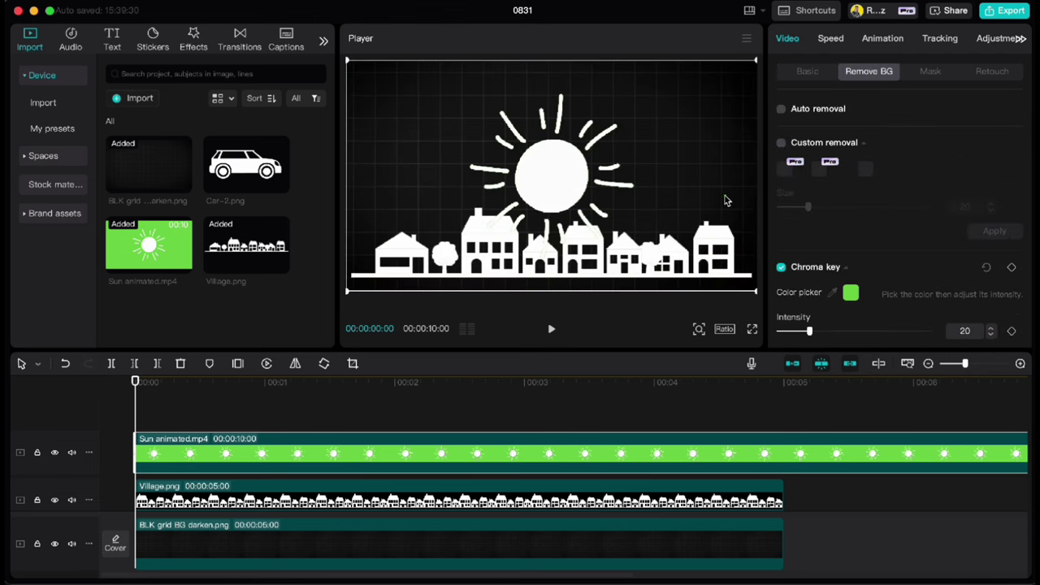
drag(811, 333, 851, 336)
drag(752, 69, 550, 220)
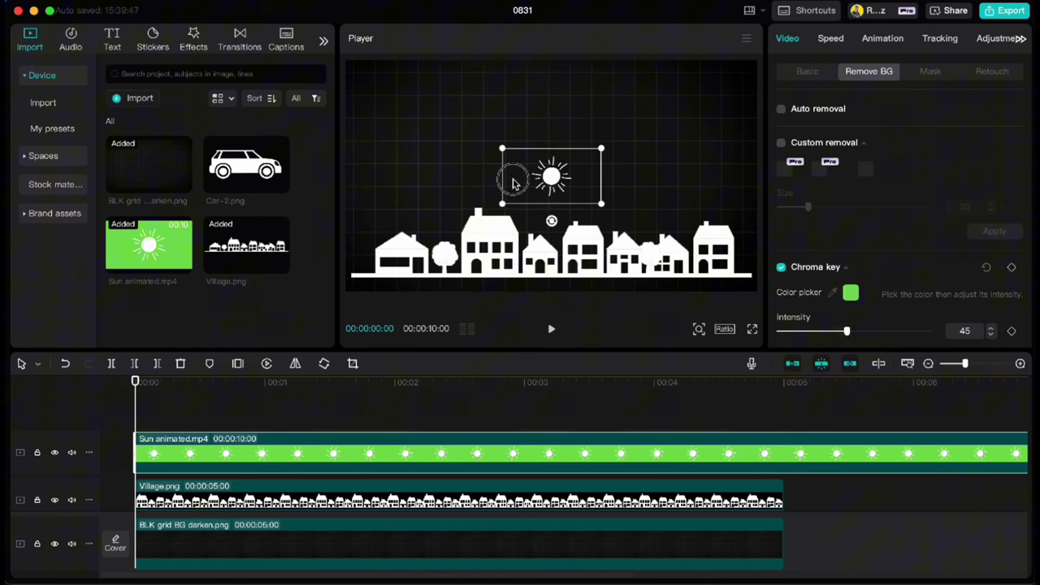
drag(516, 179, 331, 177)
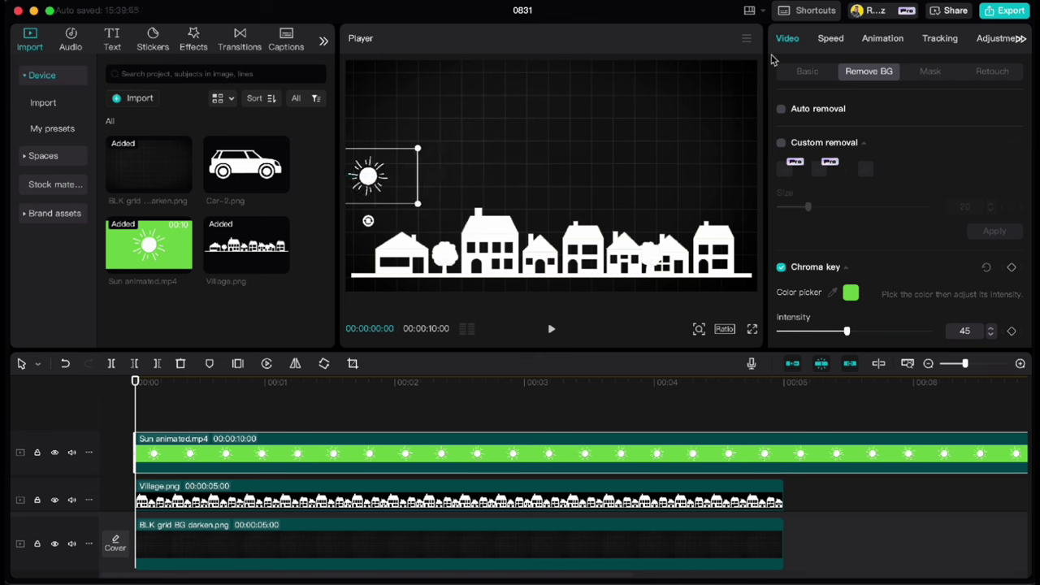
Step: Keyframe the sun at 00:00, trim it to 5 seconds, end it at X 1709, and play back
click(808, 72)
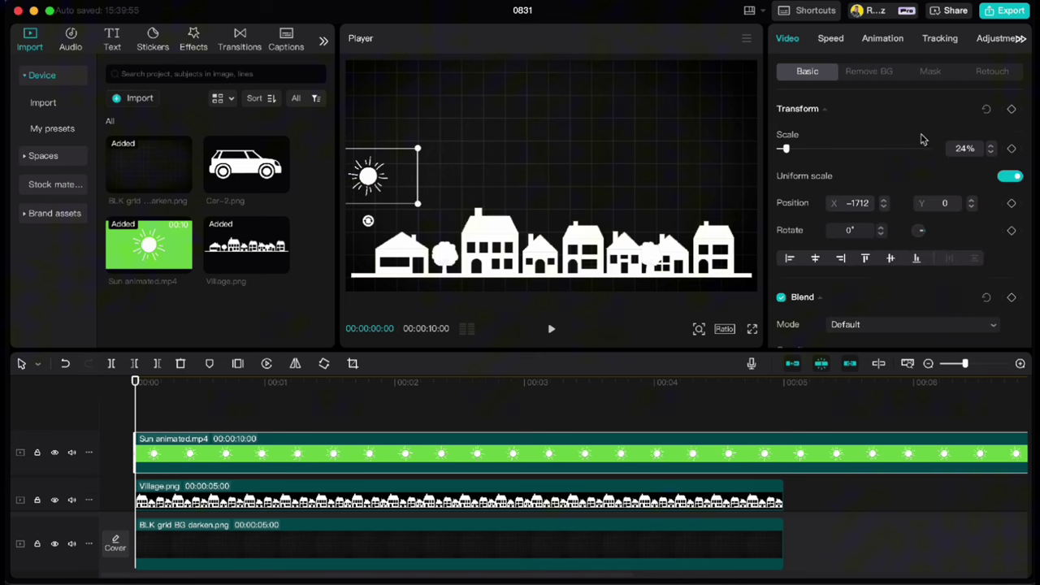
click(1012, 111)
drag(135, 394, 781, 415)
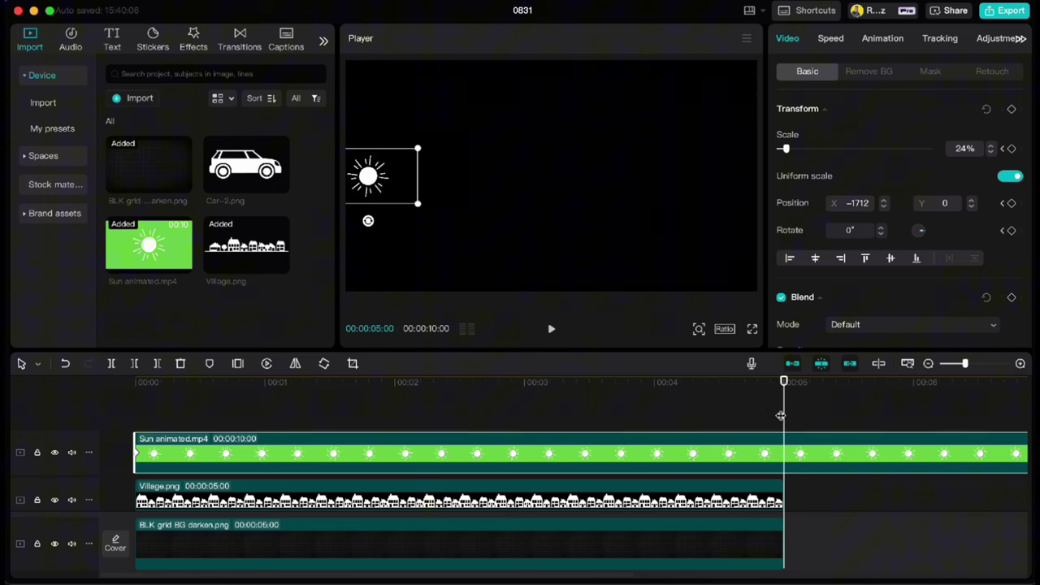
key(w)
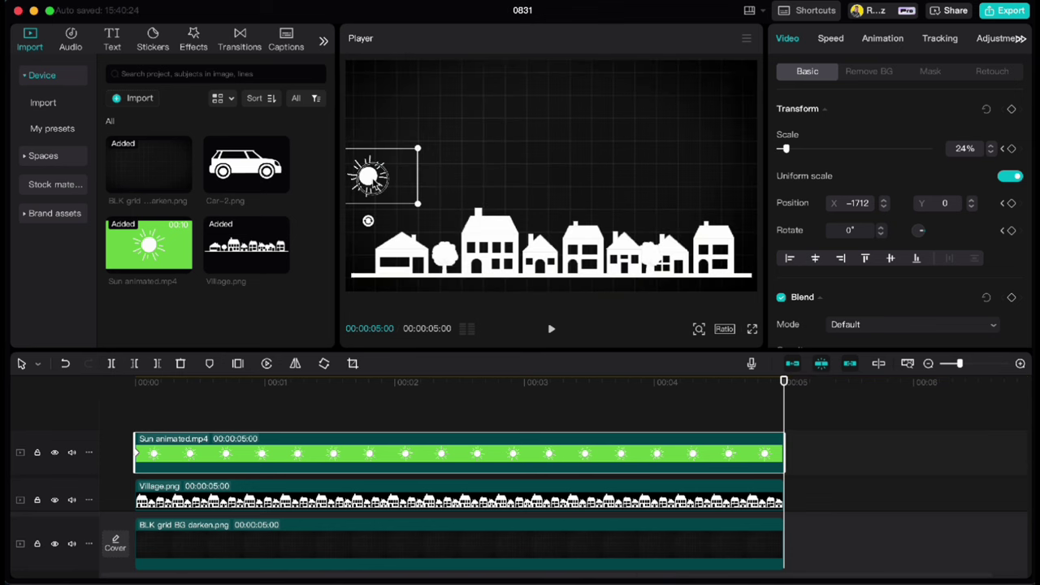
drag(378, 186, 739, 185)
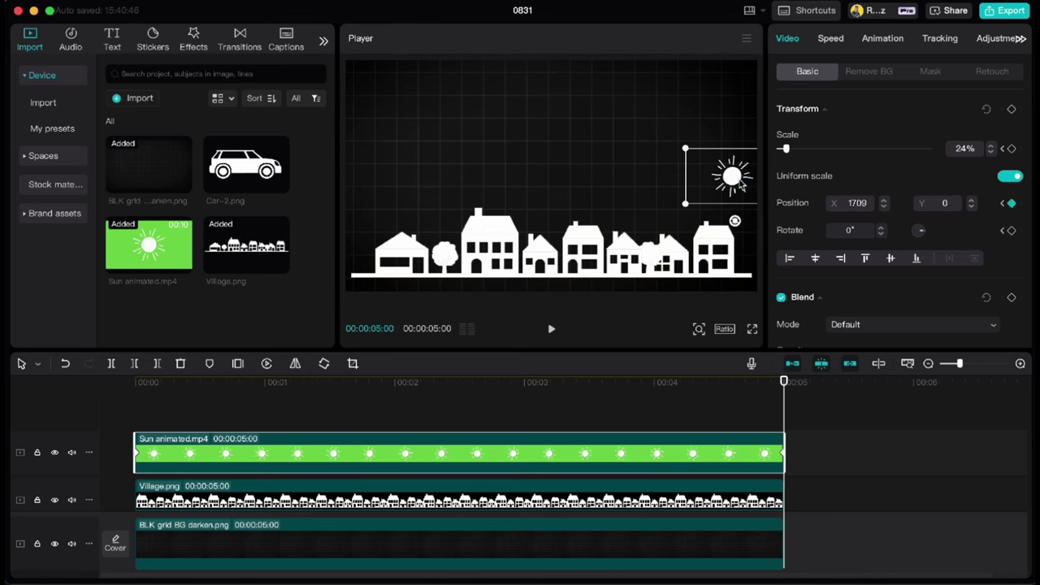
drag(743, 382, 130, 405)
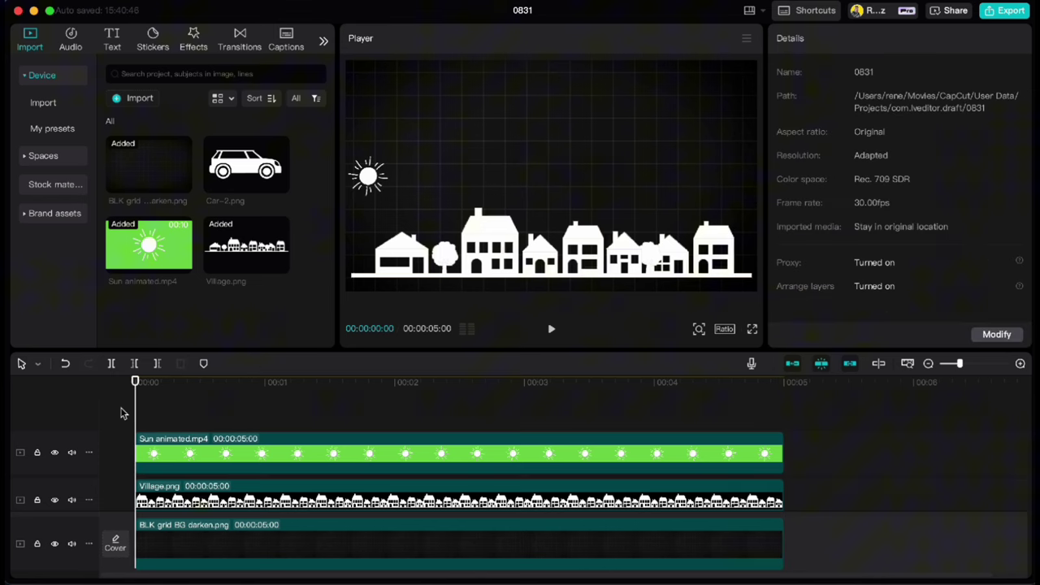
key(space)
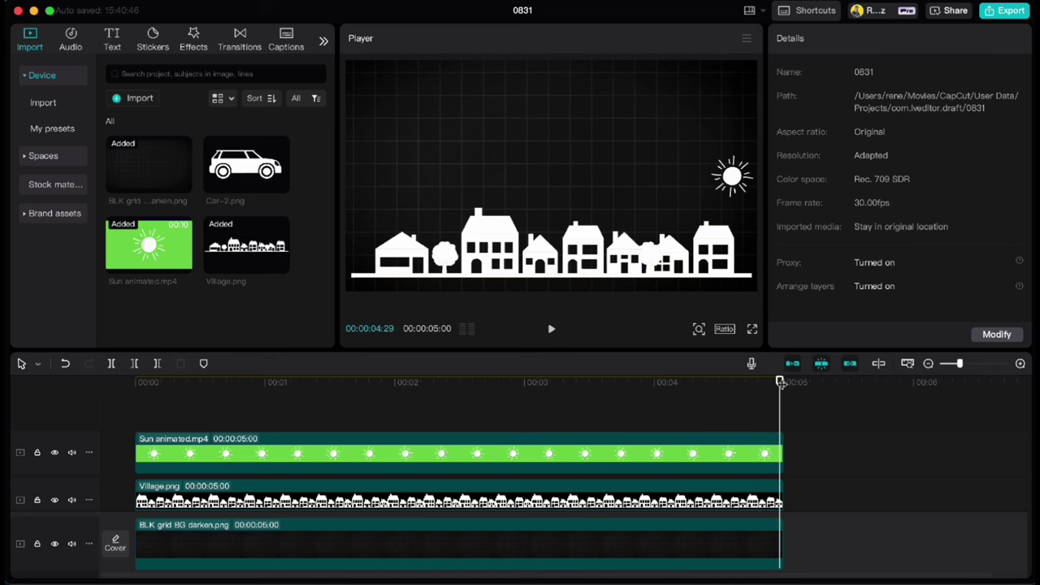
Step: At 00:02:15 raise the sun to top centre (X 0, Y 402), then preview the arc
drag(780, 382, 459, 378)
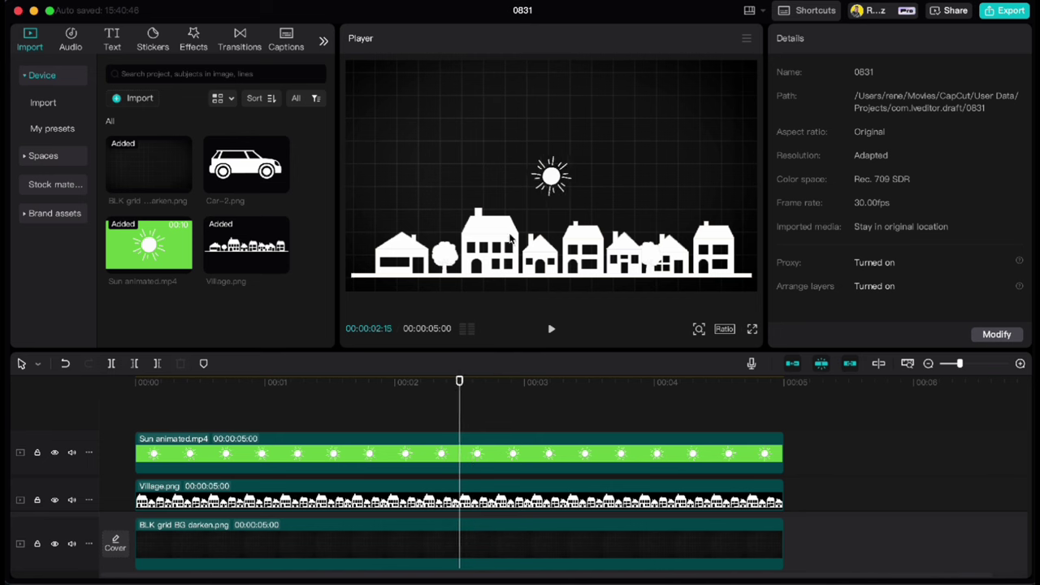
drag(553, 182, 553, 140)
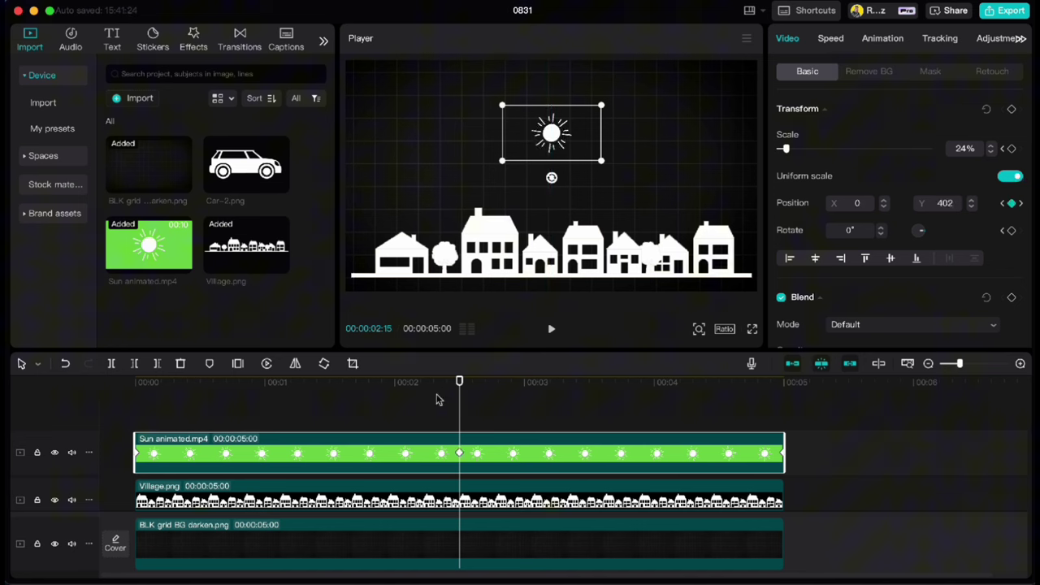
drag(437, 399, 134, 393)
key(space)
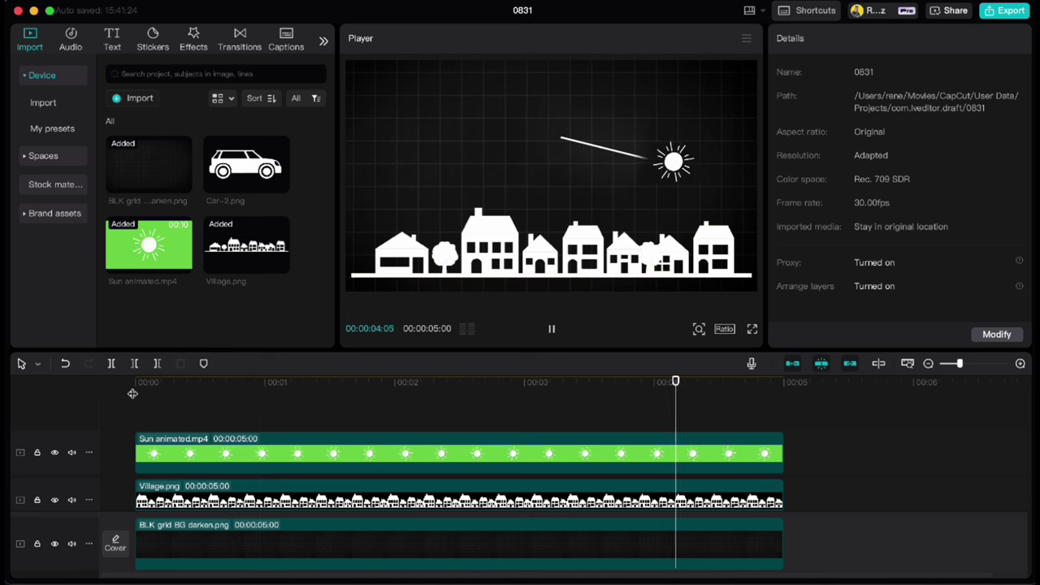
key(space)
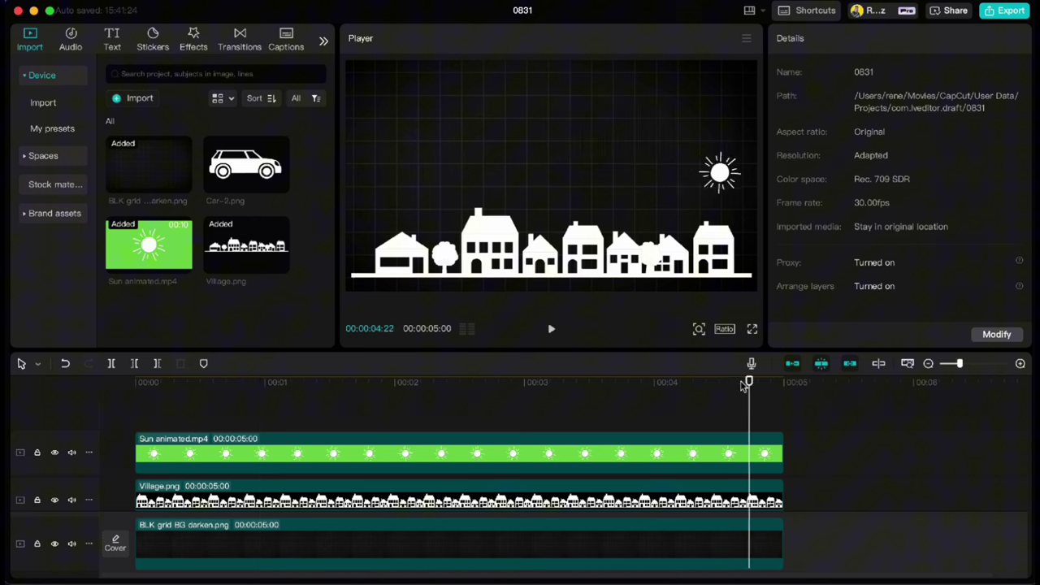
drag(749, 380, 459, 383)
click(460, 446)
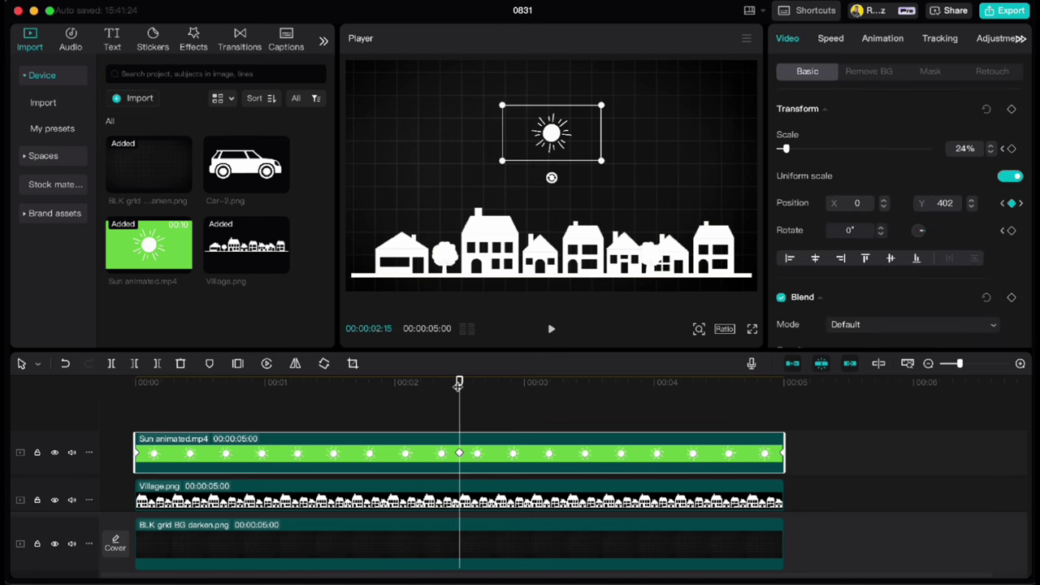
Step: Show the sun clip's keyframe animation and open its y-position curve
right_click(497, 459)
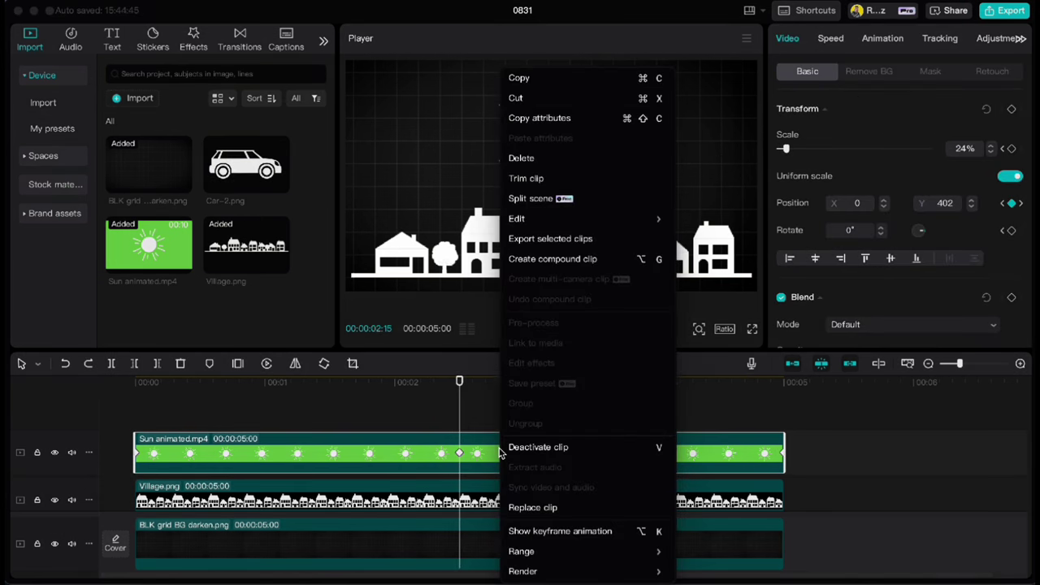
click(524, 532)
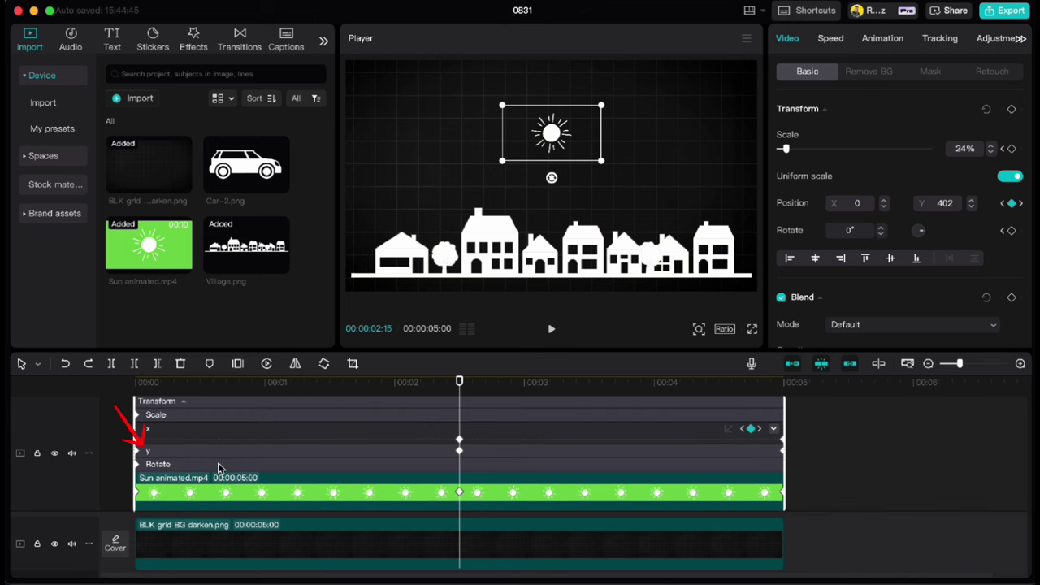
click(224, 447)
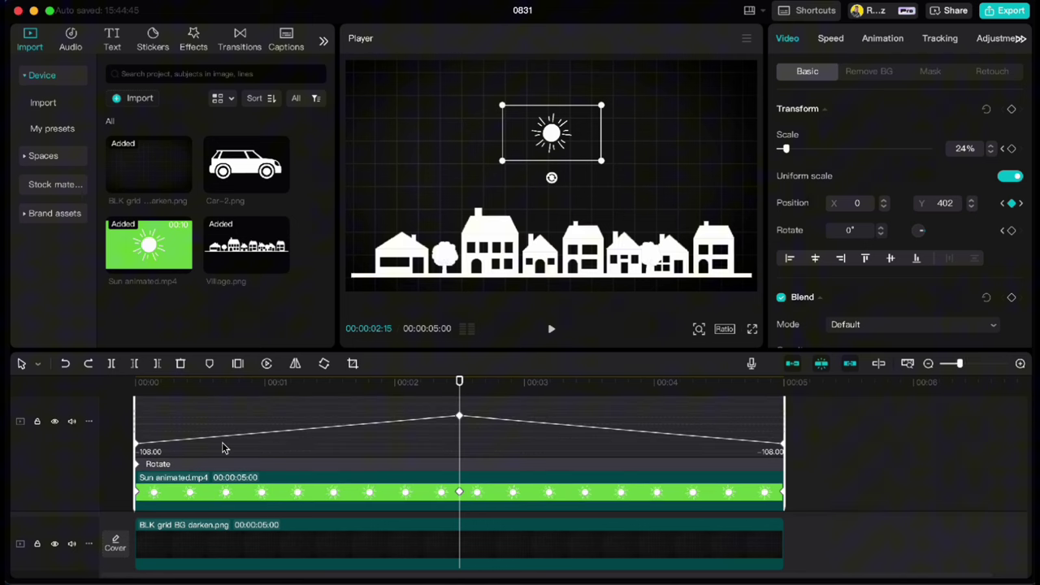
scroll(520, 451, up, 1)
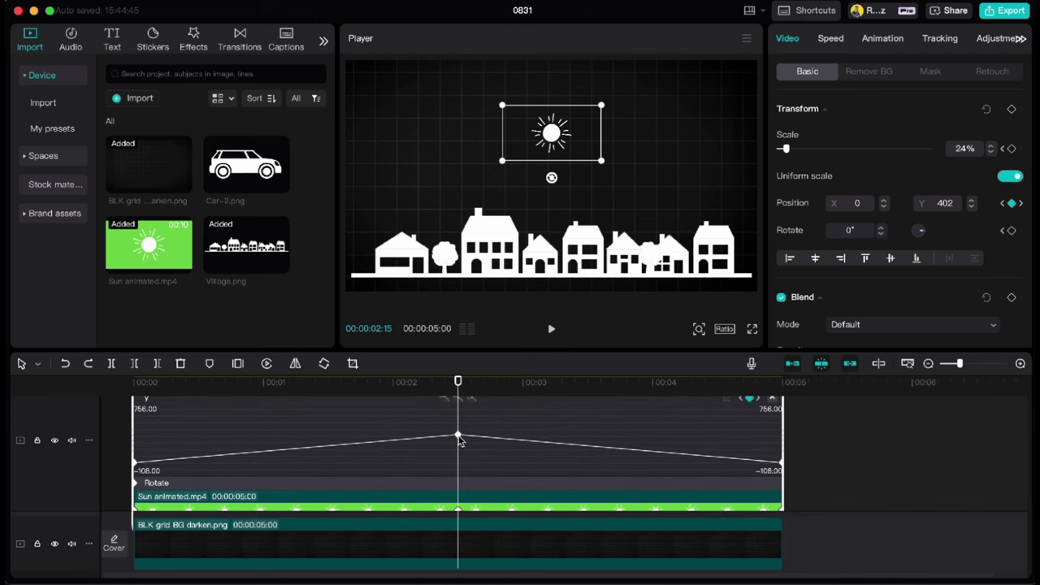
Step: Give the midpoint y keyframe Auto curve easing, widen both Bezier handles, then hide the keyframe view
click(459, 436)
drag(459, 382, 414, 382)
scroll(480, 425, up, 1)
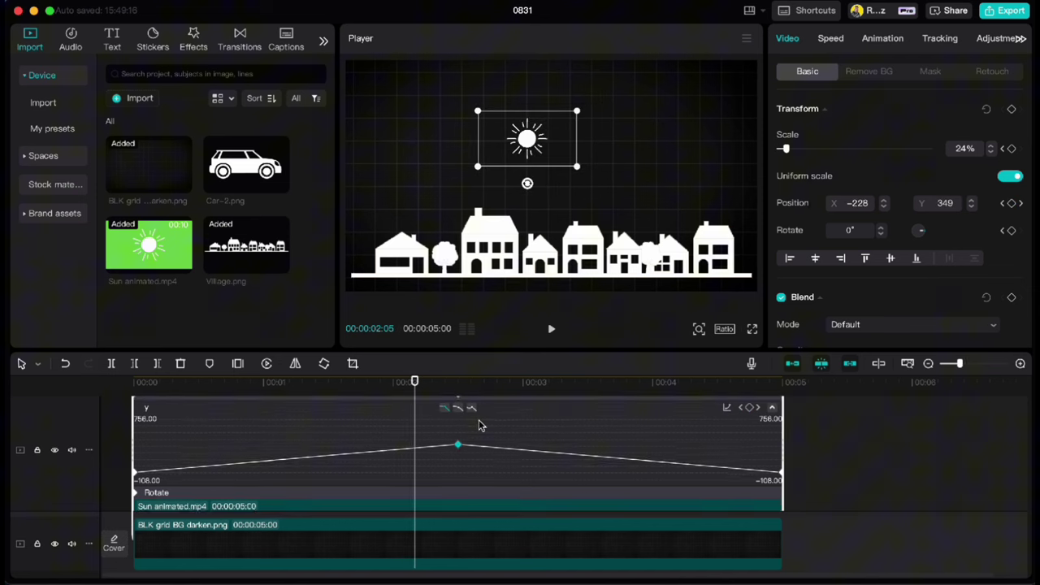
click(459, 415)
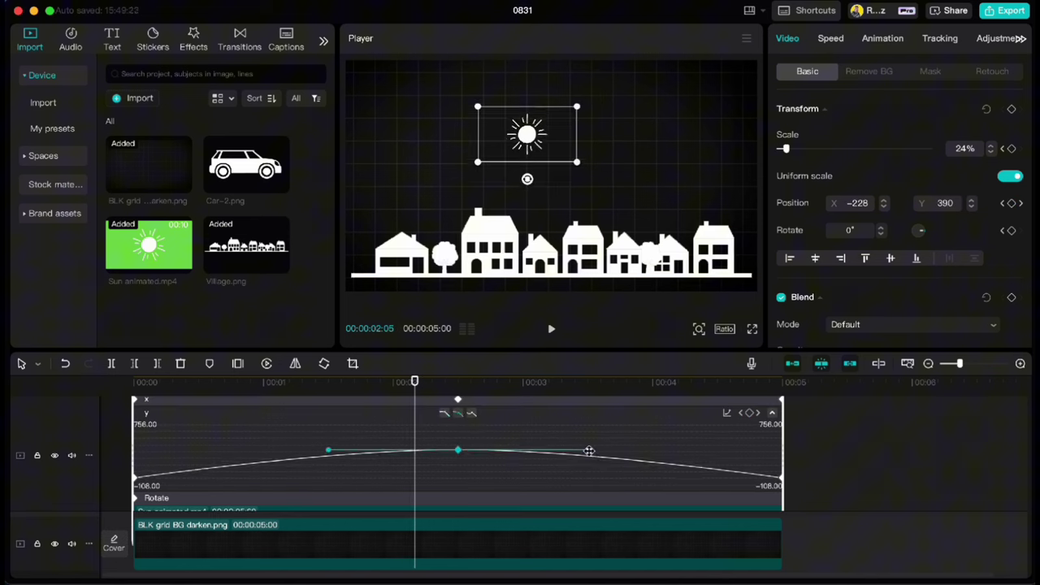
drag(588, 451, 617, 449)
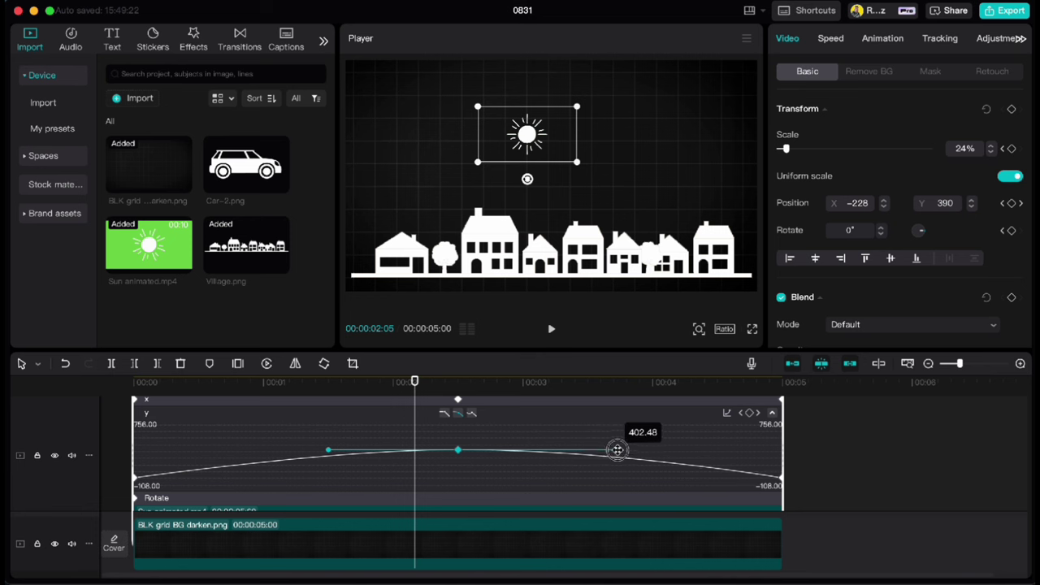
drag(328, 450, 284, 449)
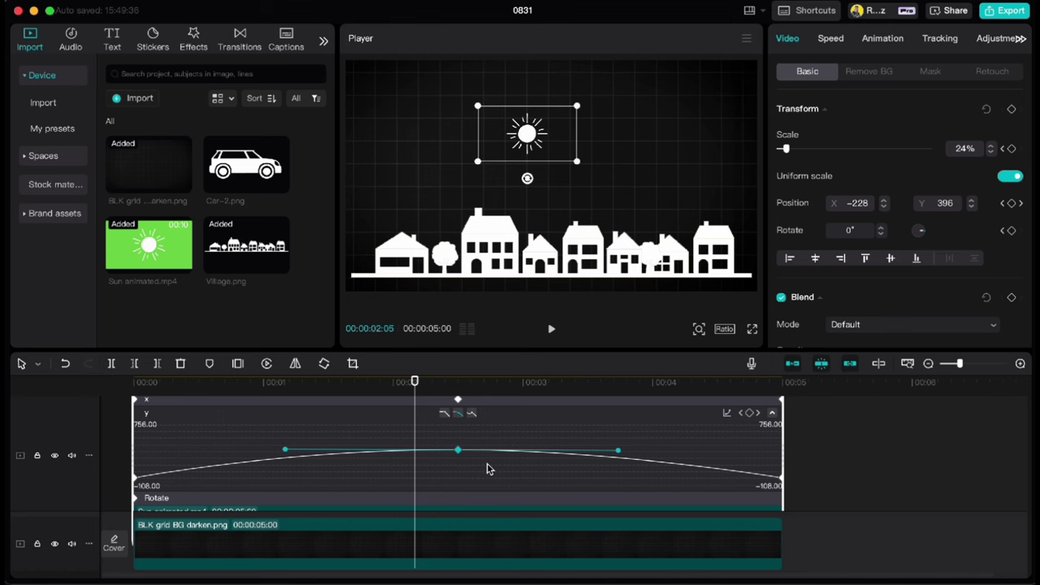
right_click(487, 468)
click(506, 530)
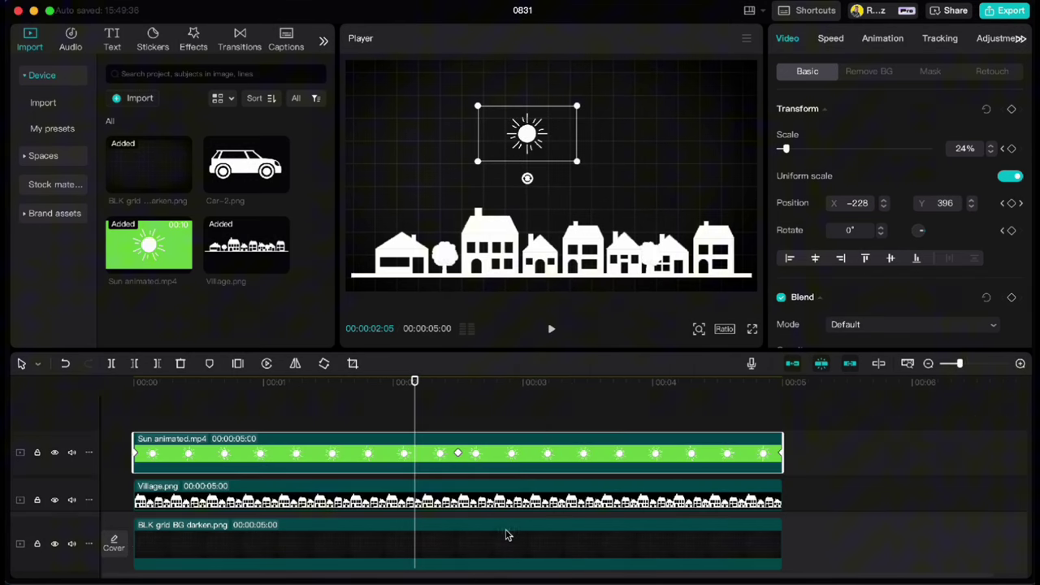
click(407, 413)
drag(401, 385, 116, 387)
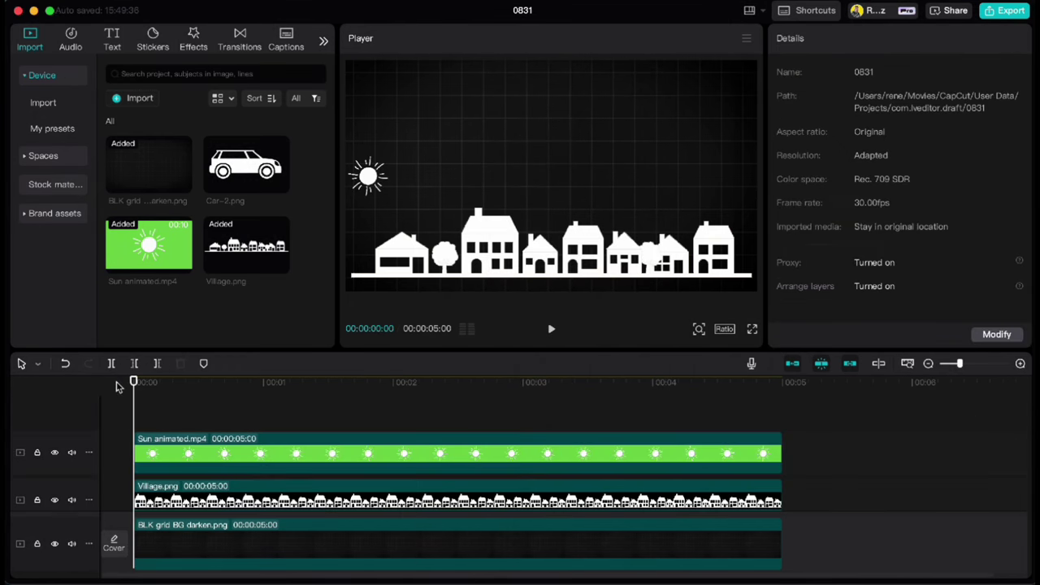
key(space)
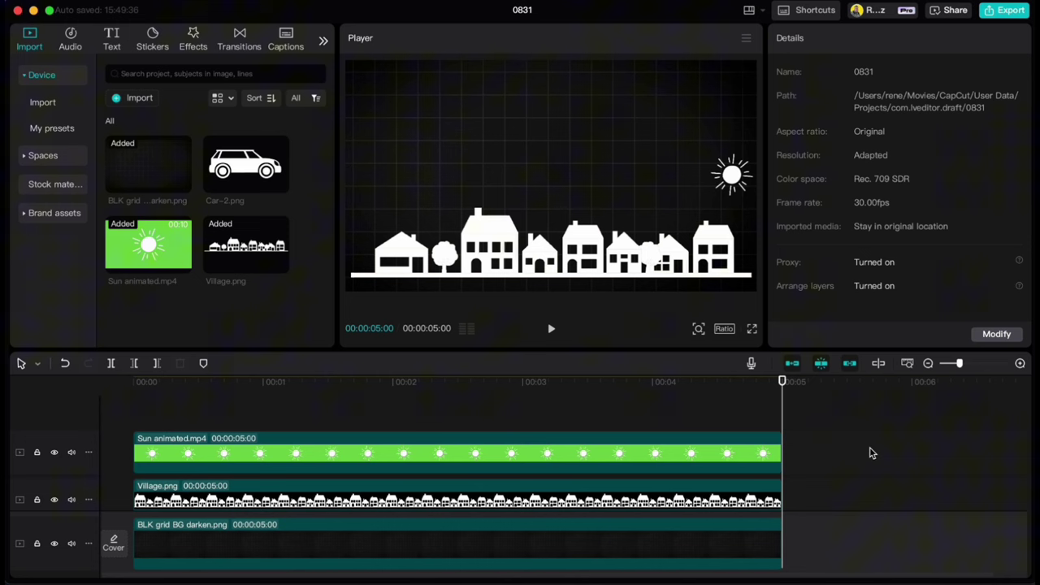
drag(785, 387, 134, 382)
Step: Set Village.png's opacity to 20% with a starting keyframe at 0 seconds
click(189, 499)
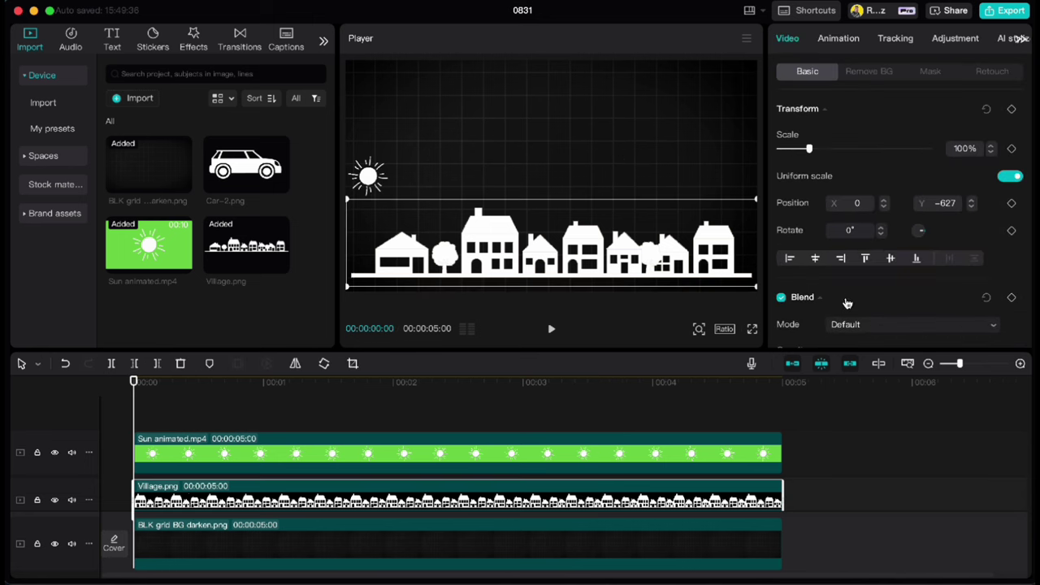
scroll(848, 297, down, 2)
click(847, 229)
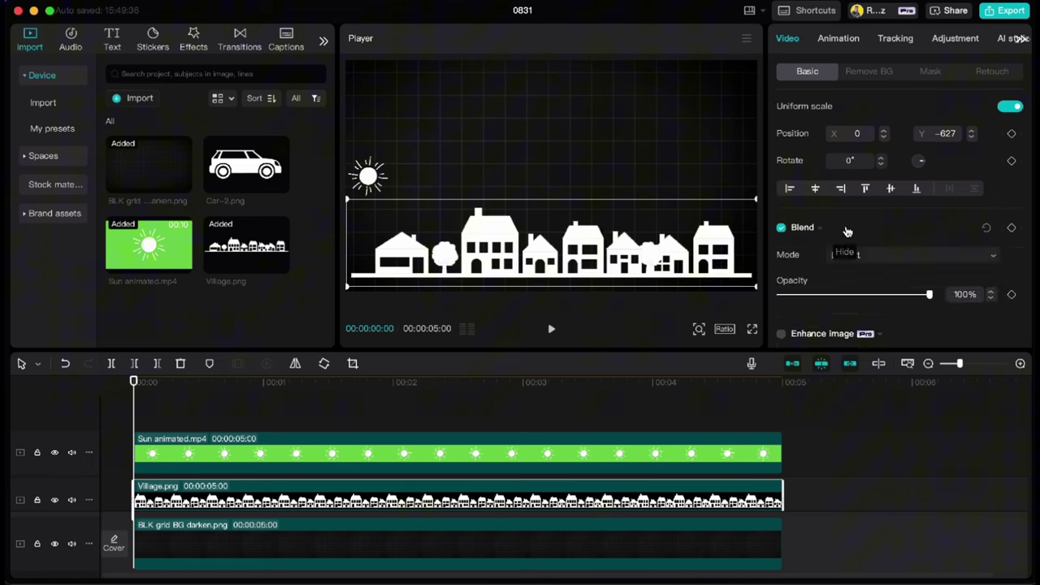
drag(930, 300, 811, 298)
click(1012, 294)
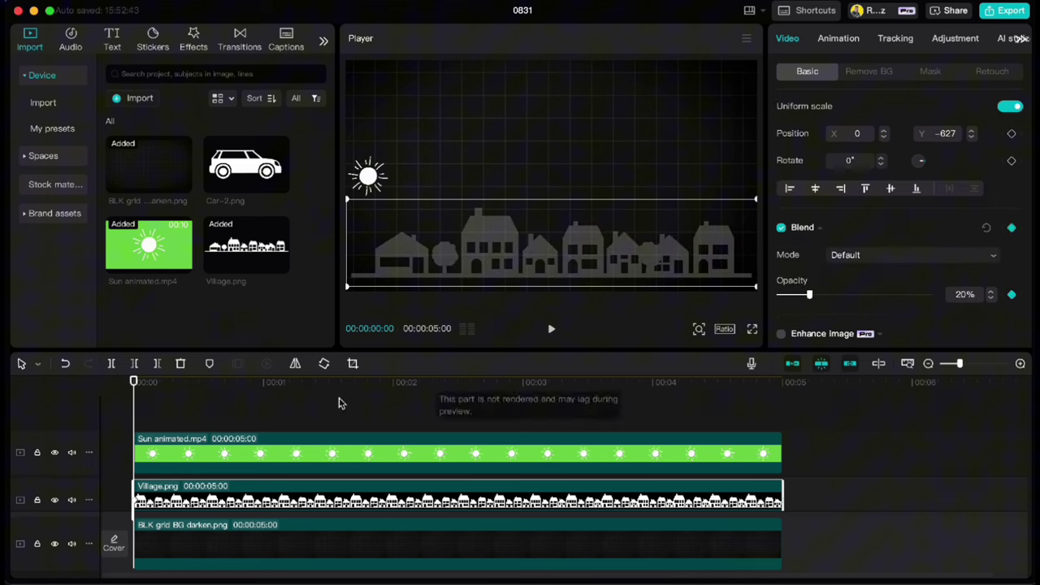
Step: Bring opacity to 100% at about 2s, hold it at 3s, and fade to 23% near the end
drag(136, 385, 394, 385)
drag(811, 298, 938, 301)
drag(394, 383, 523, 387)
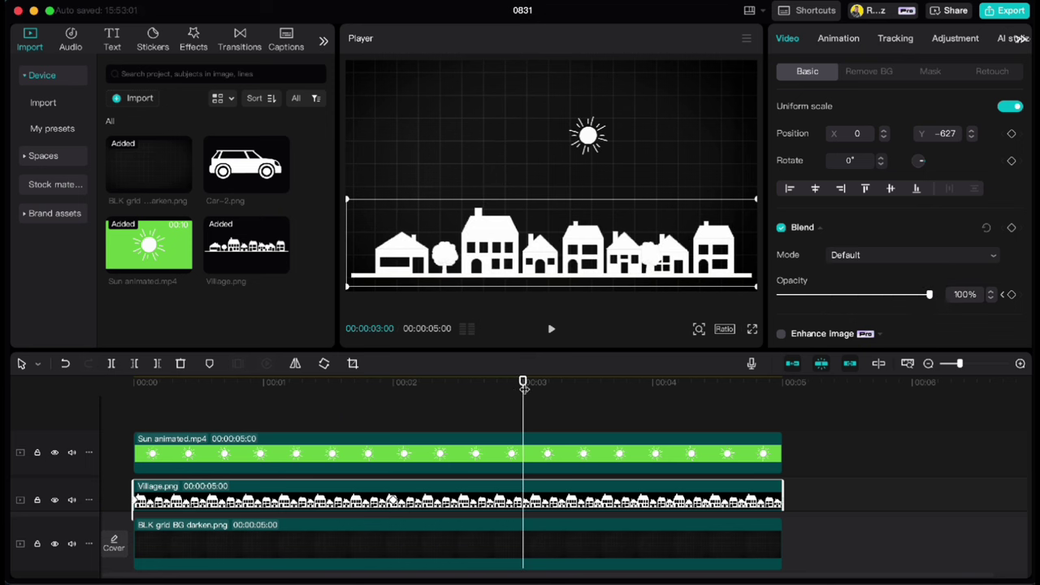
click(1011, 295)
drag(524, 382, 779, 397)
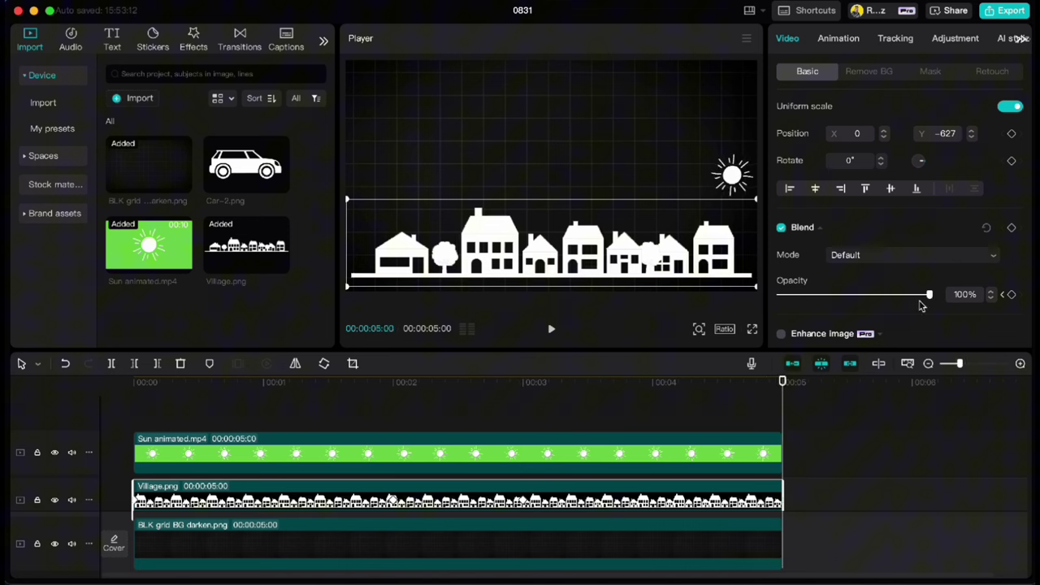
drag(929, 295, 810, 301)
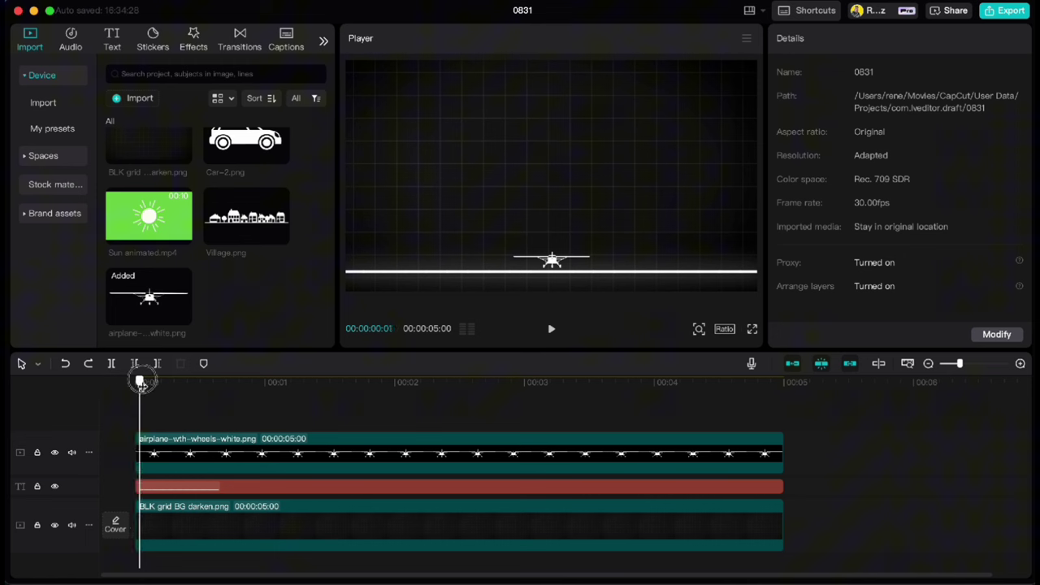
click(150, 455)
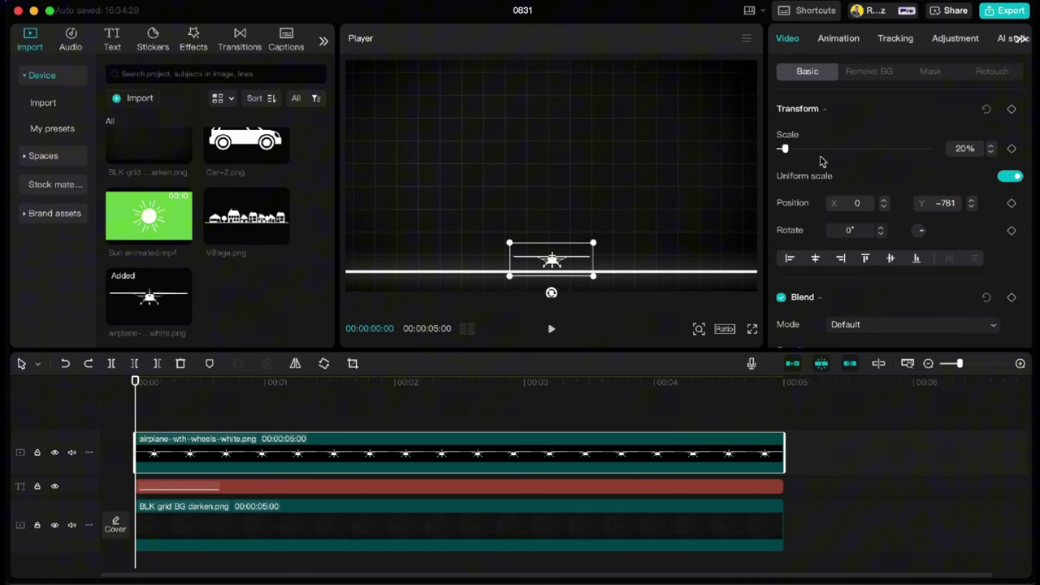
click(1012, 111)
drag(136, 382, 459, 395)
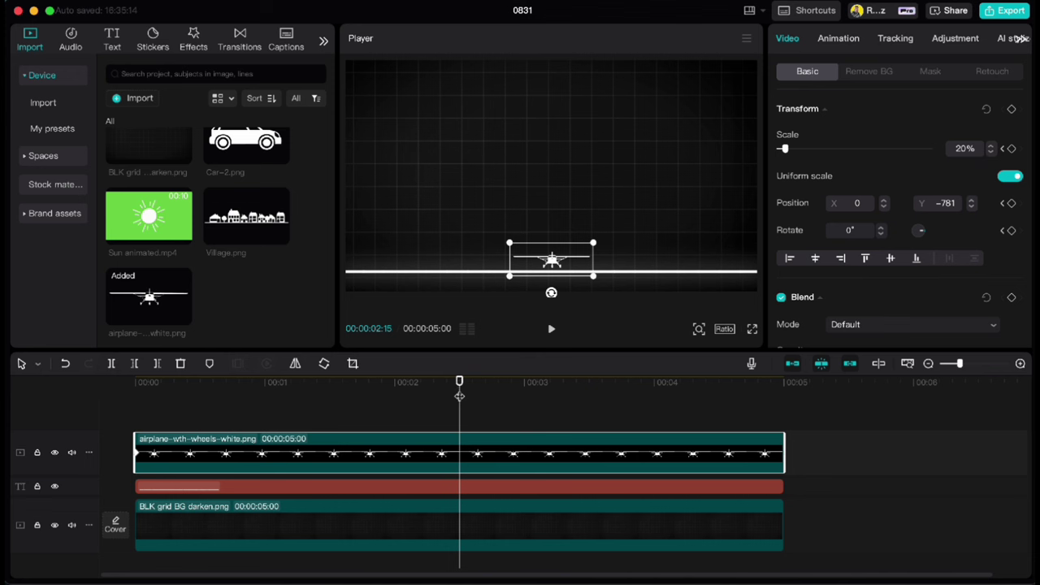
drag(785, 150, 807, 153)
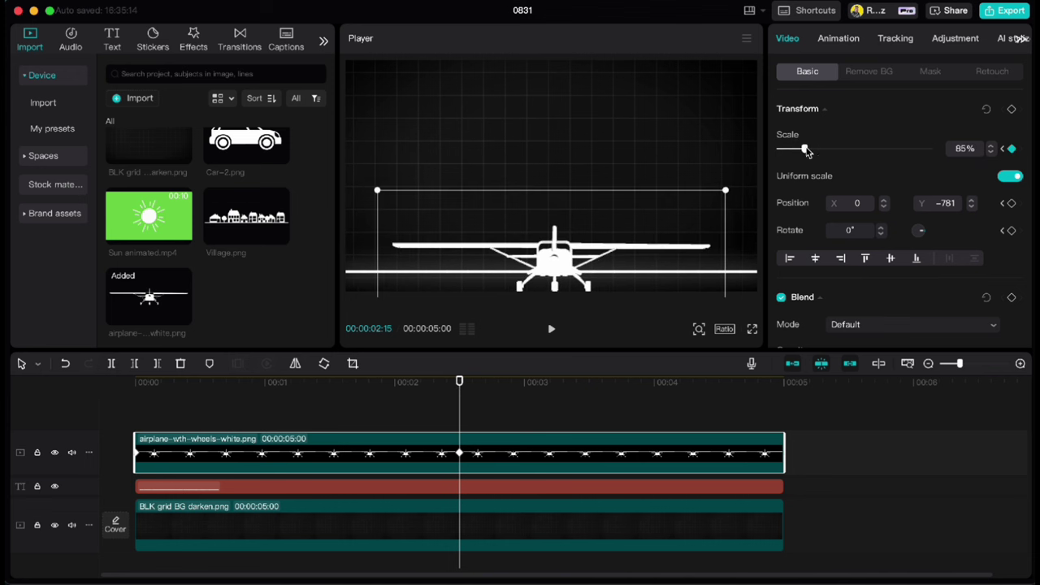
drag(560, 256, 558, 234)
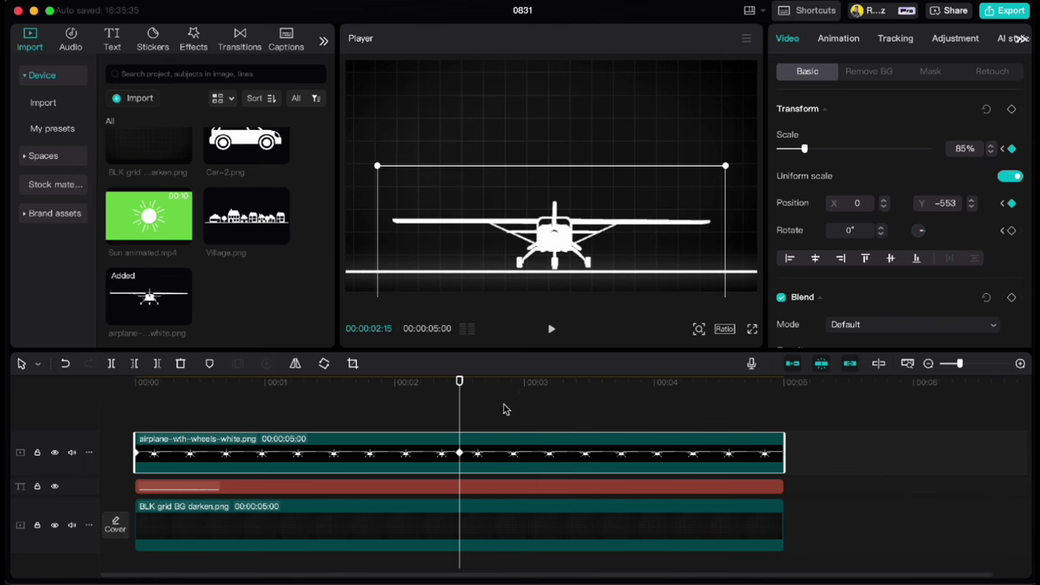
click(504, 409)
drag(497, 380, 138, 414)
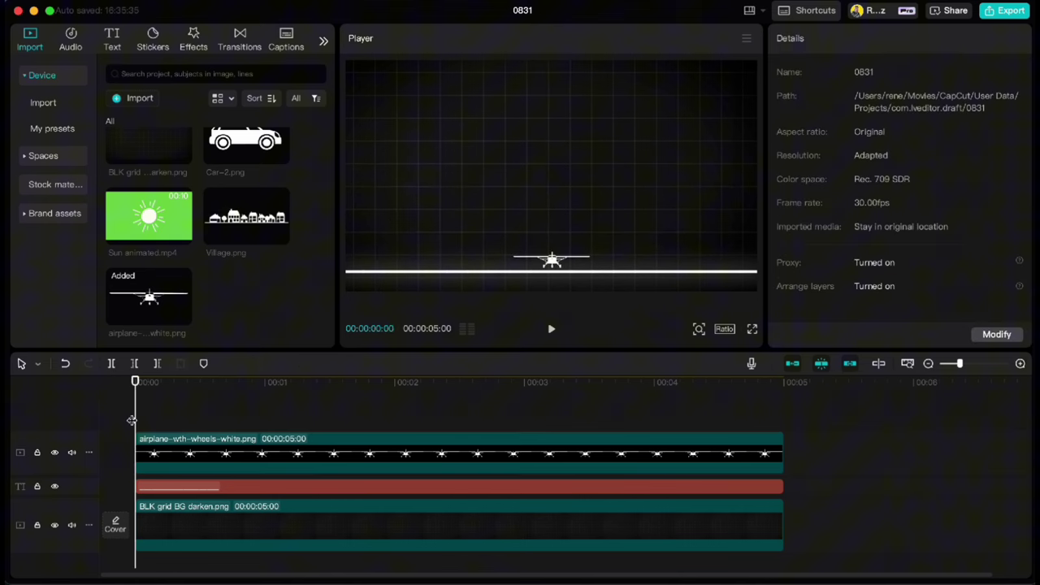
key(space)
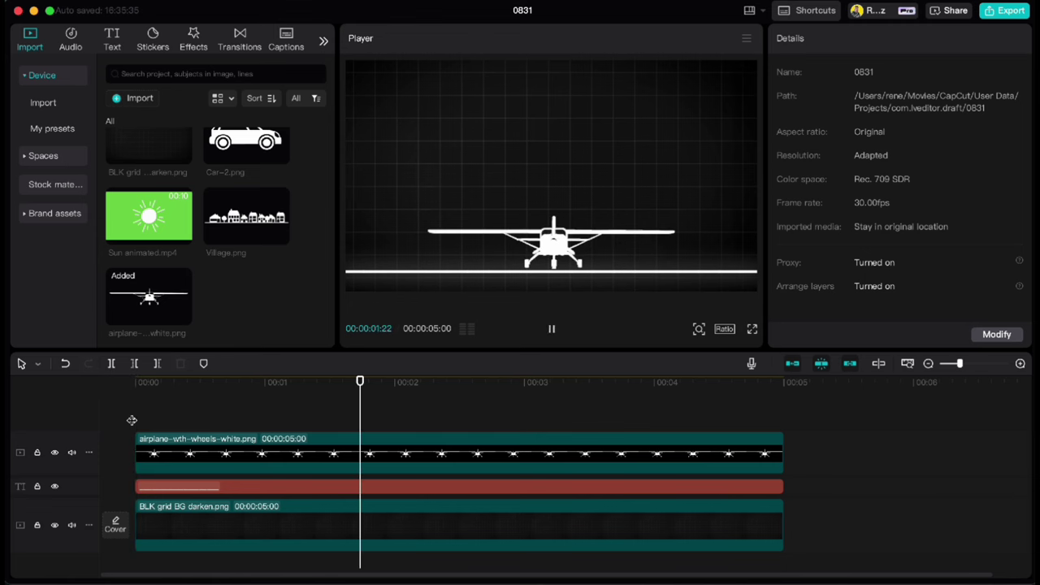
key(space)
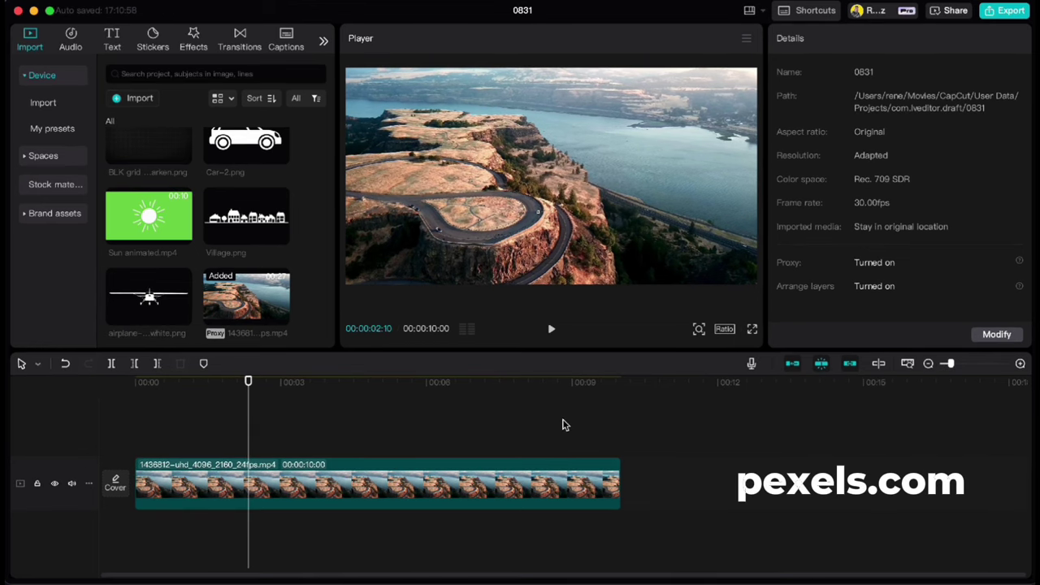
Step: Add 100% Scale keyframes to the landscape clip at 00:00 and 00:00:01:04
click(367, 474)
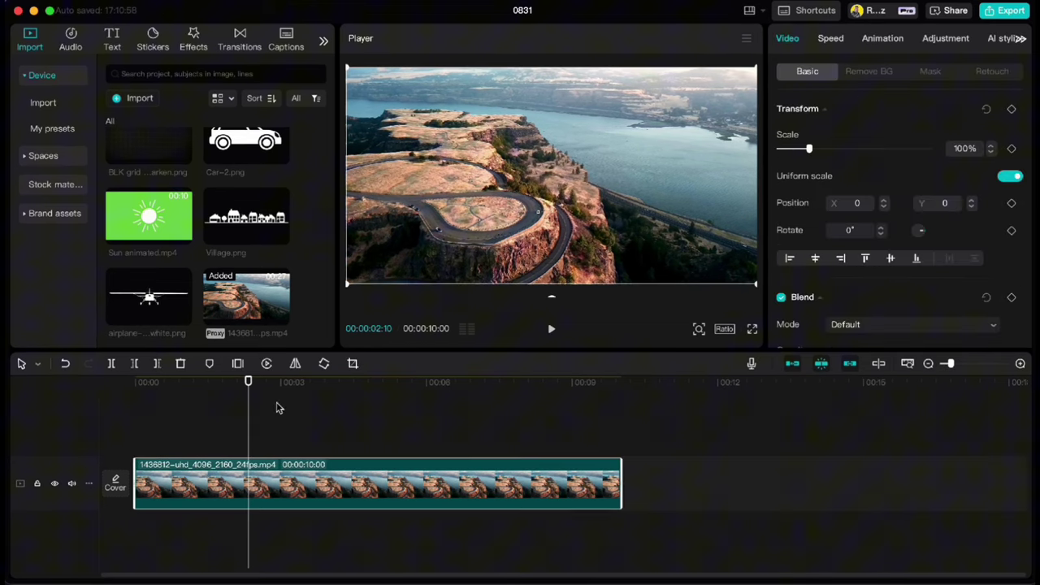
drag(249, 387, 131, 388)
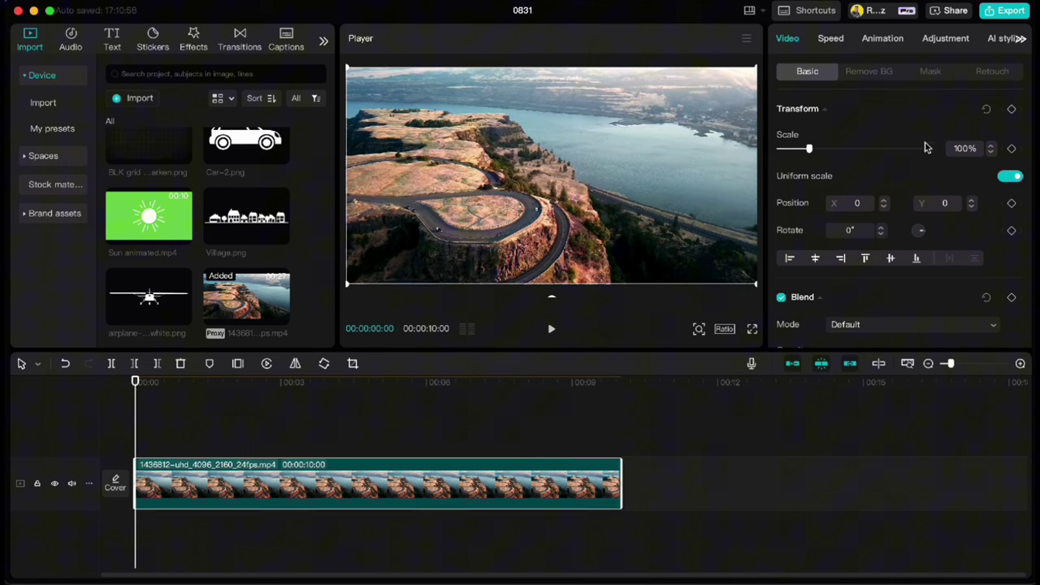
click(1011, 148)
drag(137, 387, 190, 382)
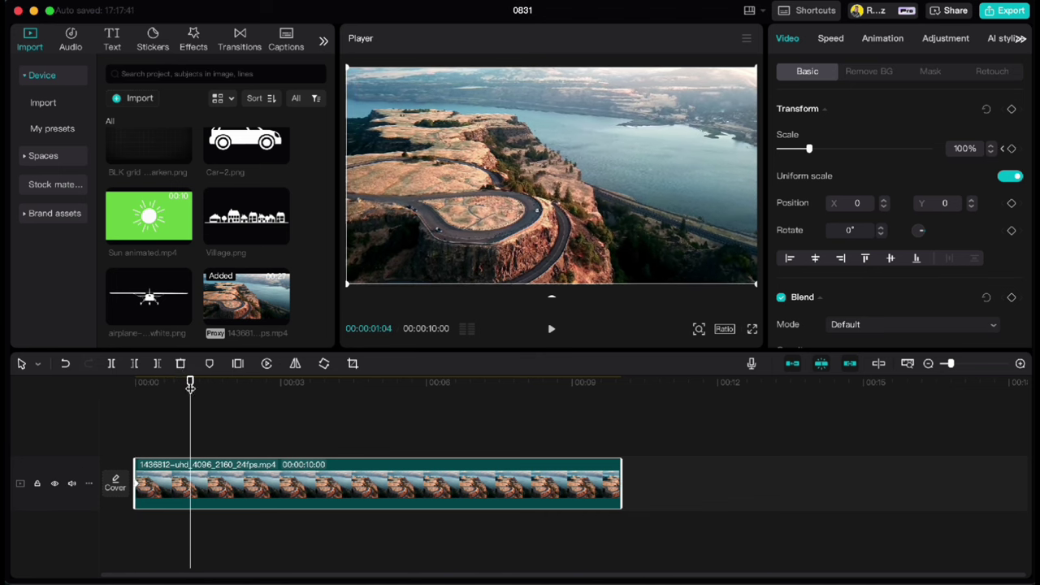
click(1012, 149)
Step: Zoom the clip to 137% at 00:00:01:14 and hold it with a keyframe at 00:00:03:14
key(Right)
key(Right)
key(Right)
key(Right)
key(Right)
key(Right)
key(Right)
key(Right)
key(Right)
key(Right)
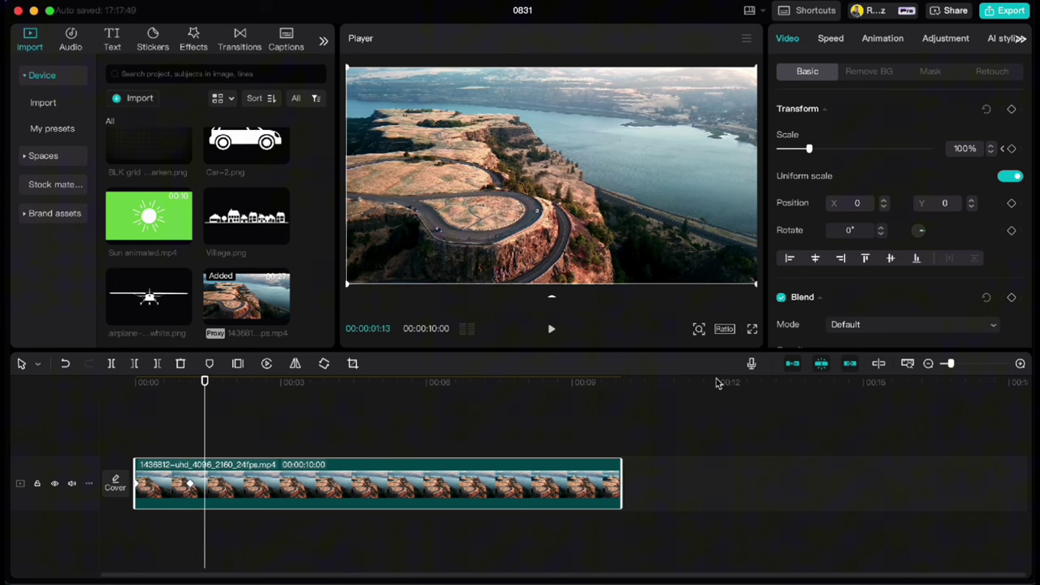
drag(809, 150, 821, 149)
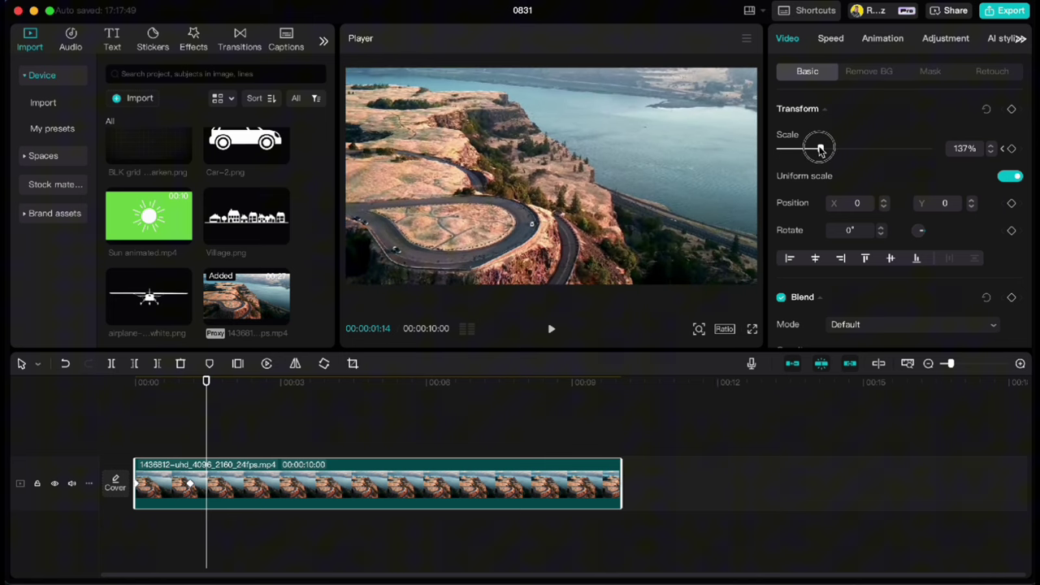
click(207, 382)
drag(208, 382, 303, 384)
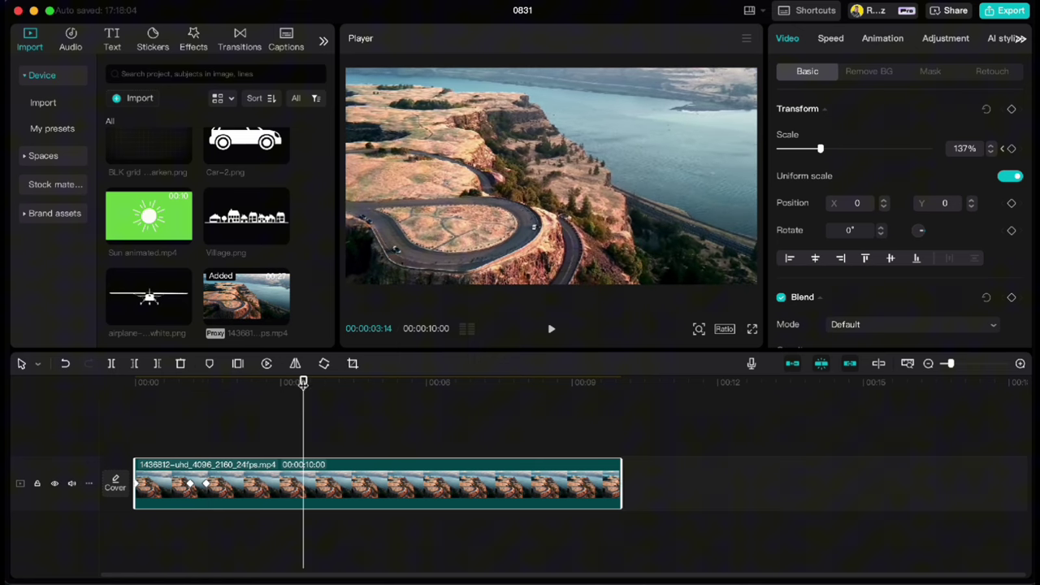
click(1012, 149)
Step: Scale the clip back to about 100% at 00:00:03:24 and return to the start
drag(305, 386, 320, 383)
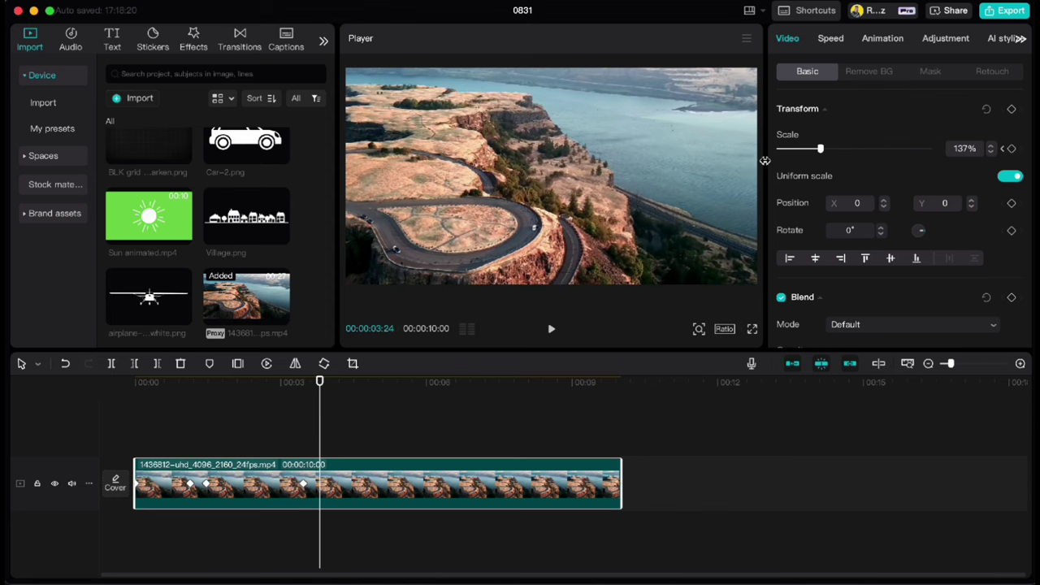
drag(821, 149, 807, 149)
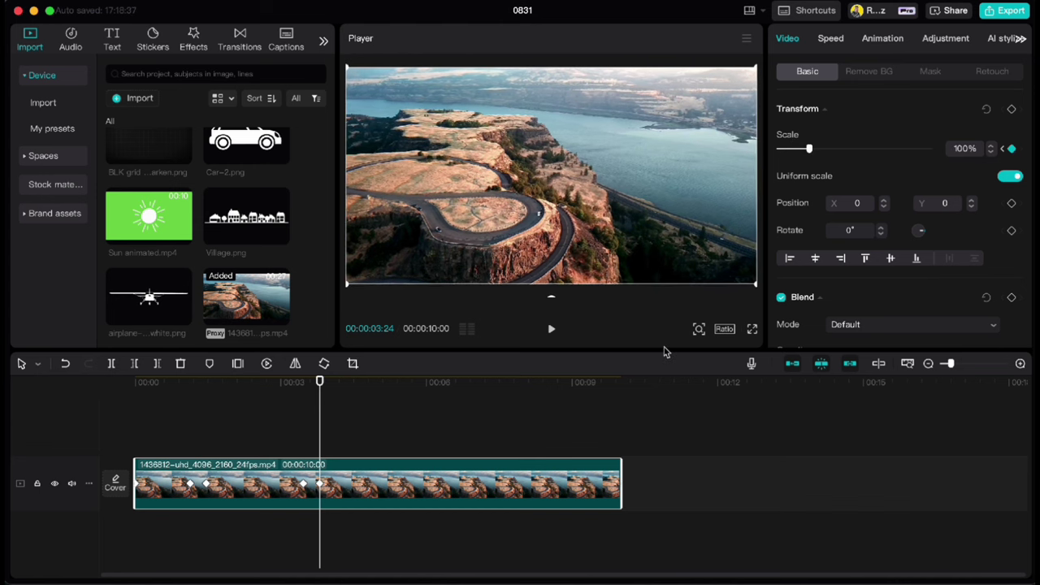
click(288, 437)
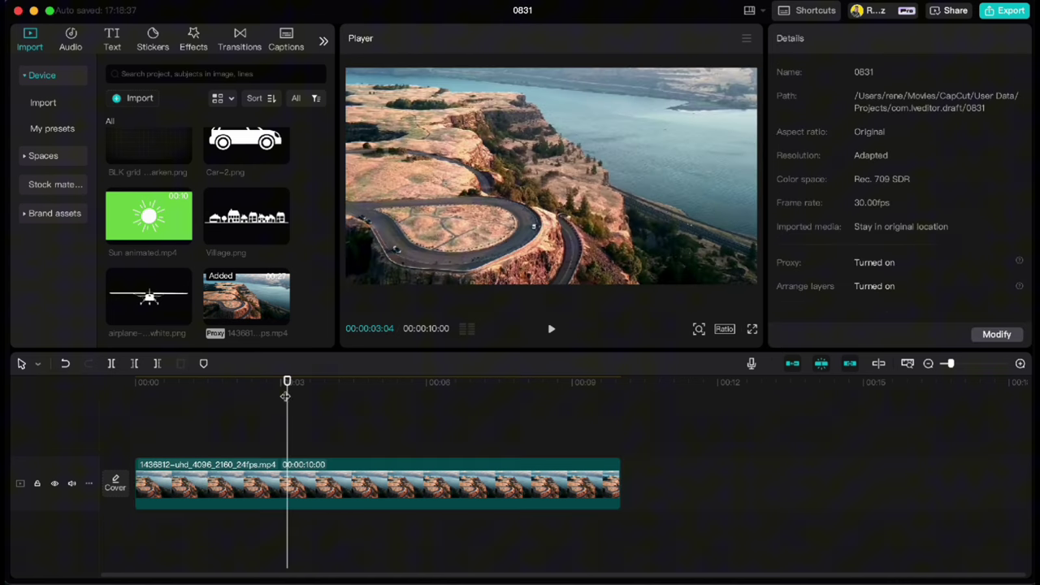
drag(288, 382, 137, 382)
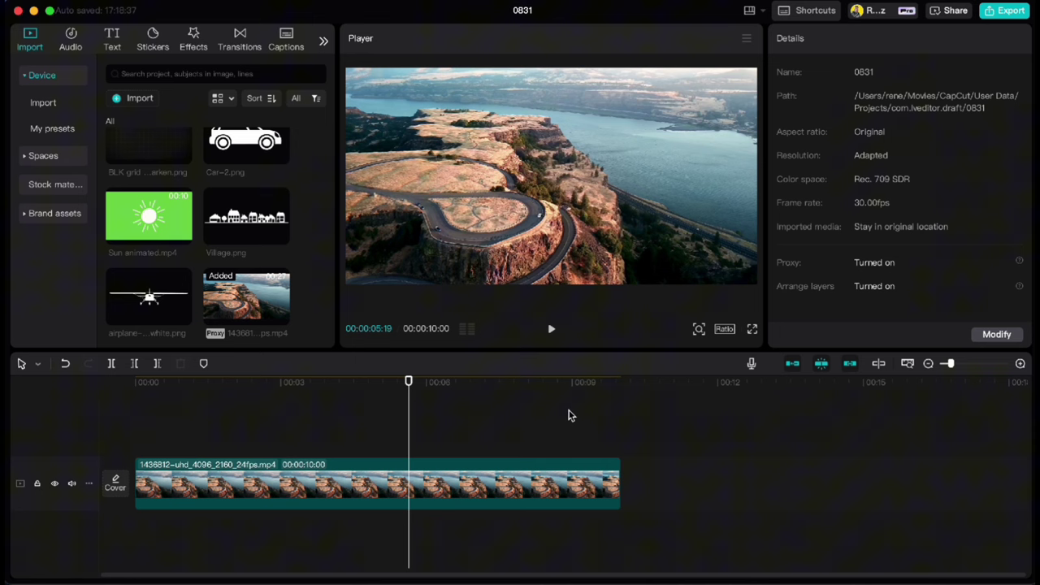
Step: Add Saturation keyframes to the landscape clip at 0:00 and 1:04 under Adjustment > Adjust
click(508, 475)
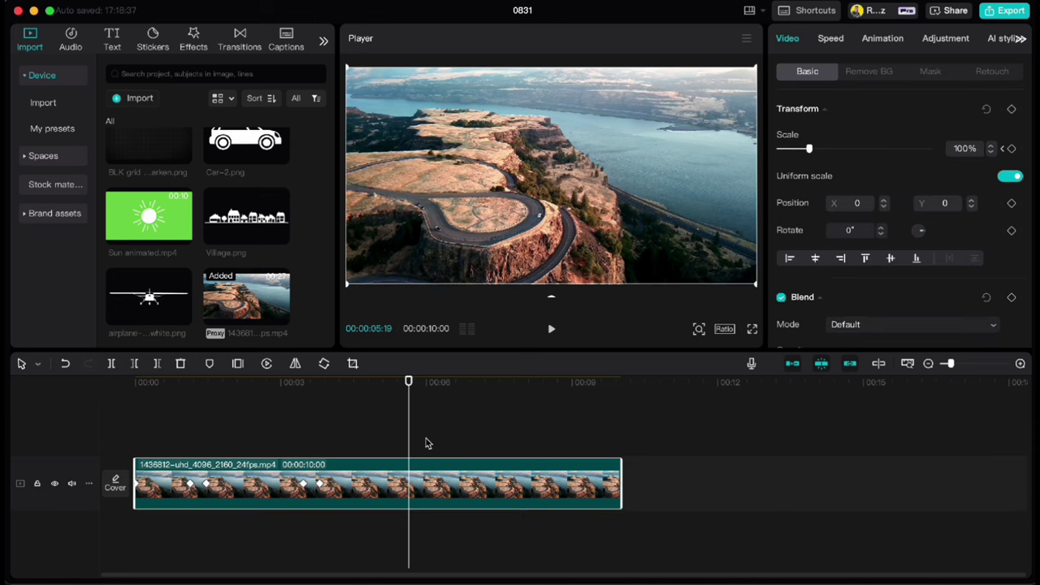
drag(408, 388, 138, 398)
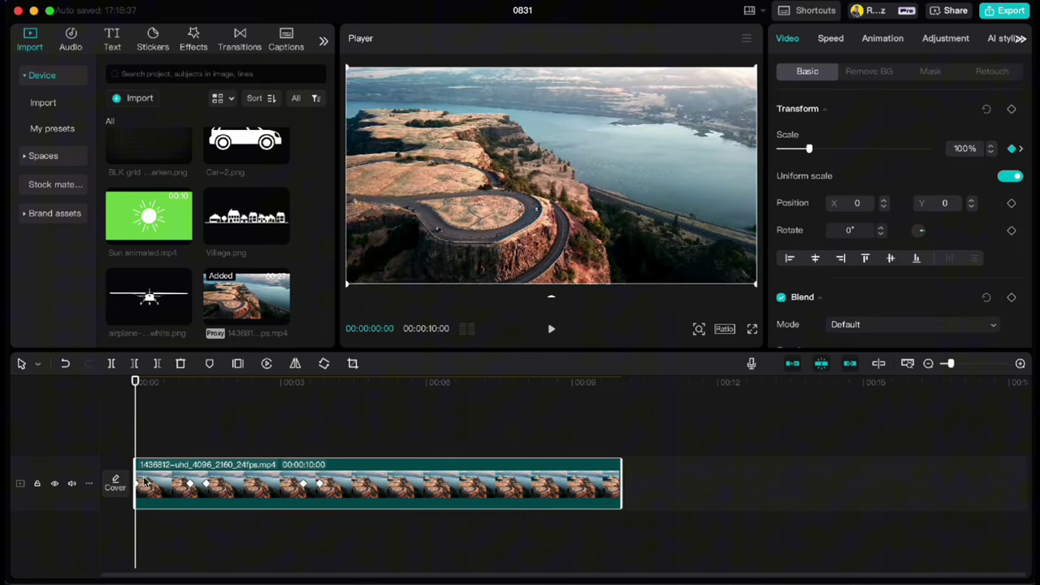
click(943, 41)
scroll(833, 239, down, 5)
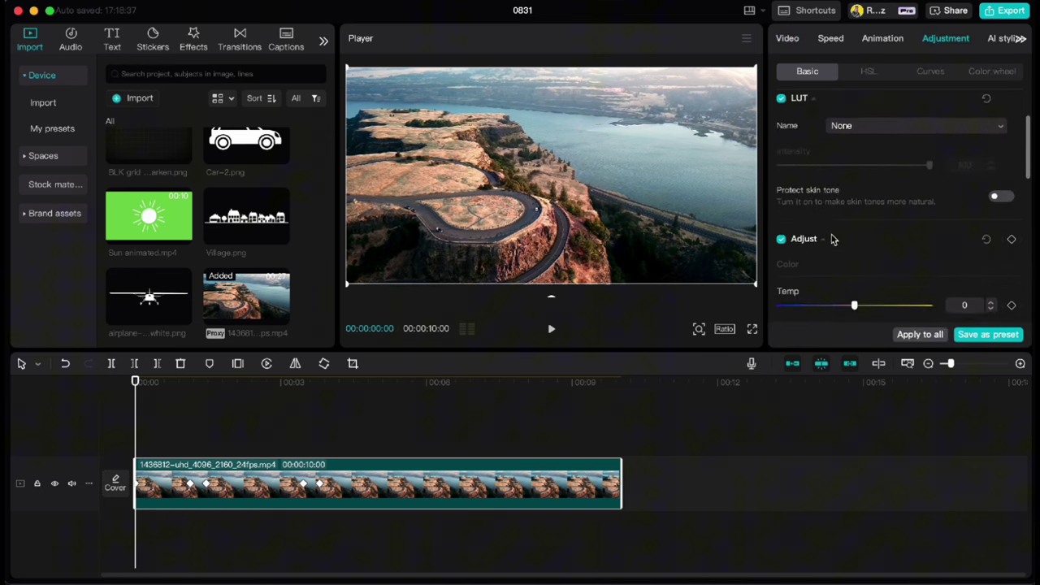
scroll(833, 239, down, 3)
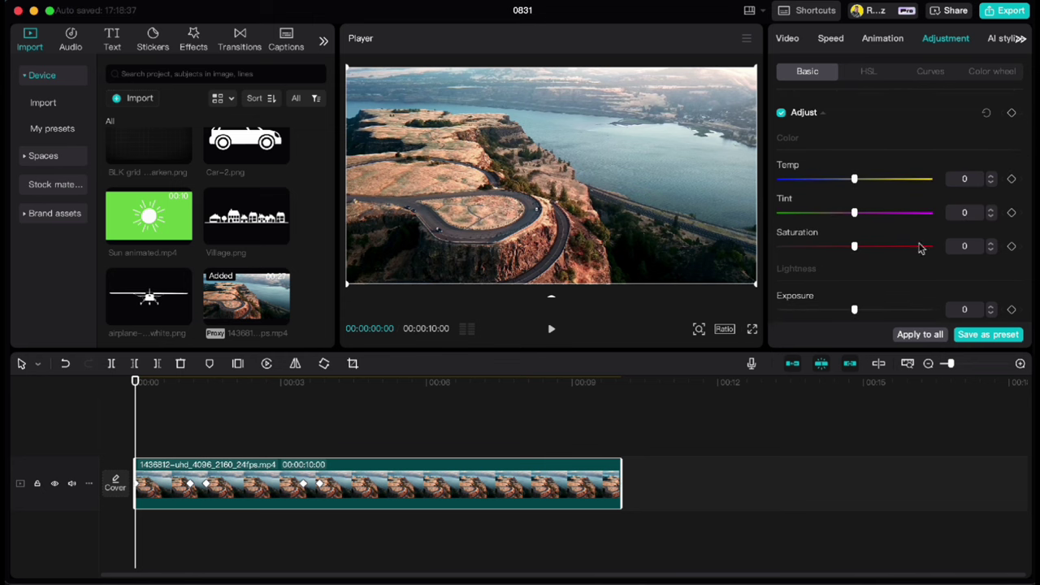
click(1011, 247)
drag(139, 389, 190, 389)
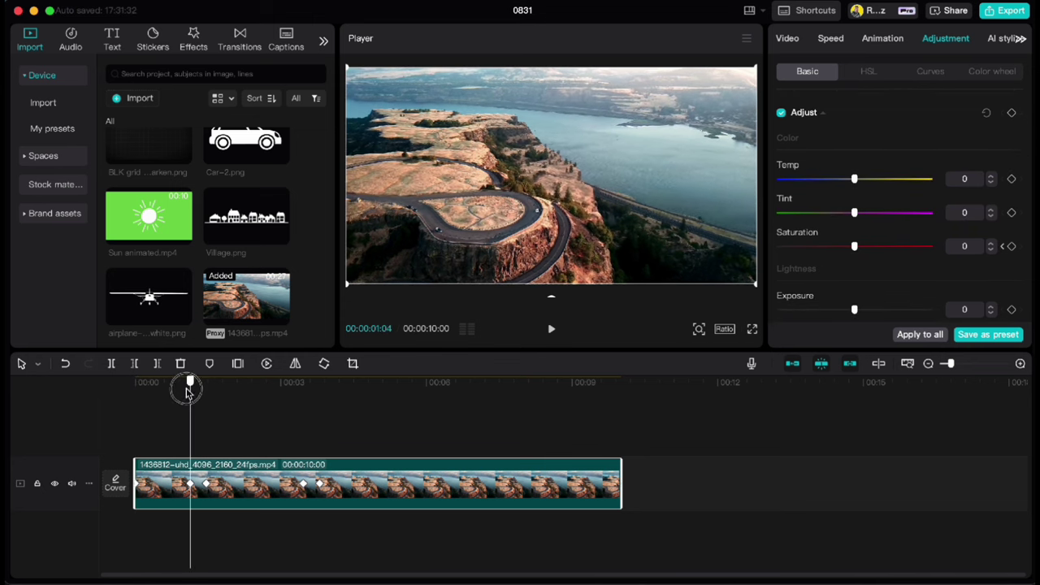
click(1011, 247)
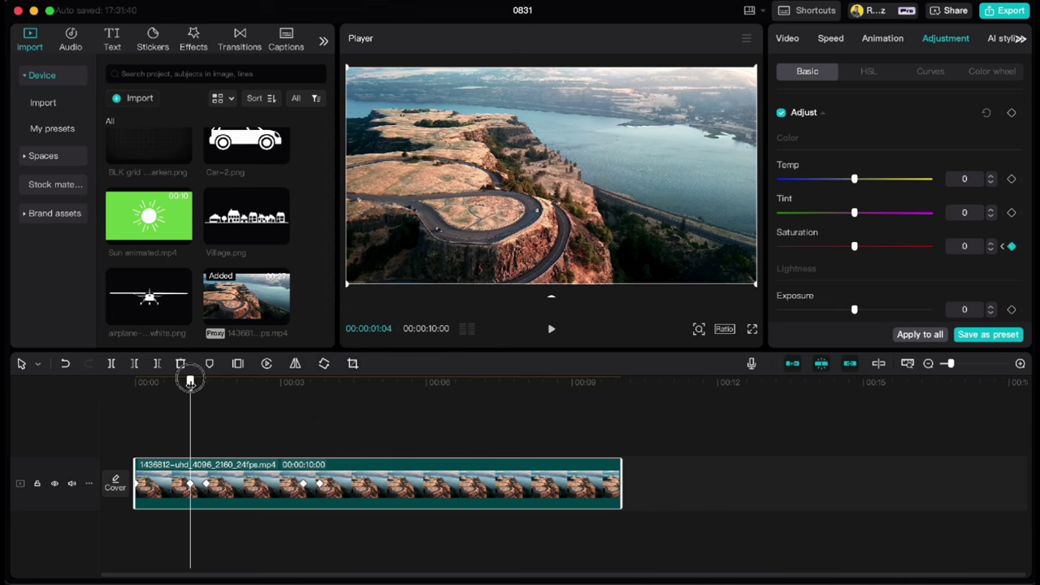
Step: Set saturation to -50 at 1:14, hold -50 at 3:14, and restore 0 at 3:24
drag(191, 381, 206, 382)
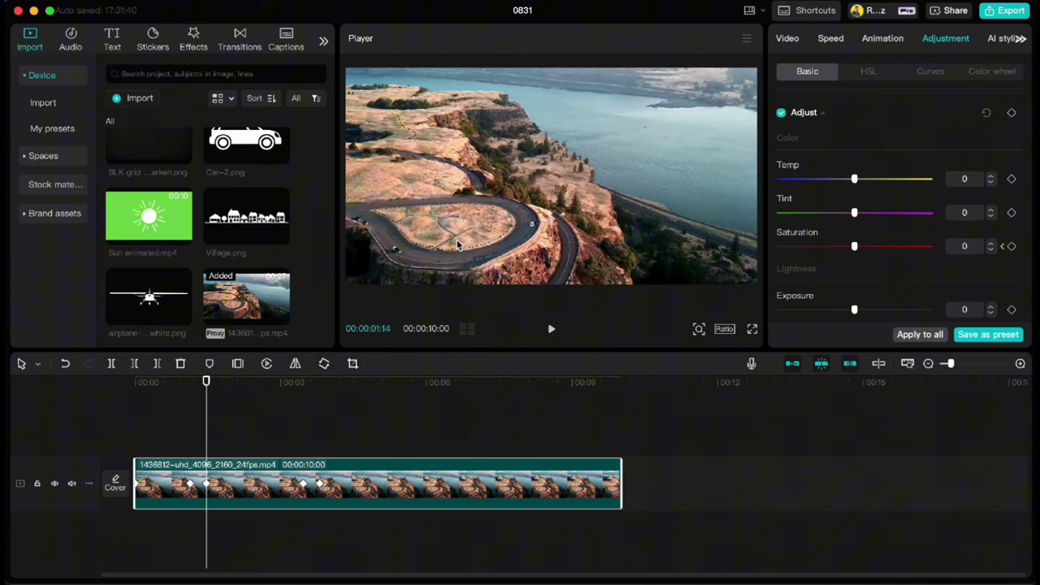
drag(855, 251, 772, 250)
drag(207, 382, 302, 383)
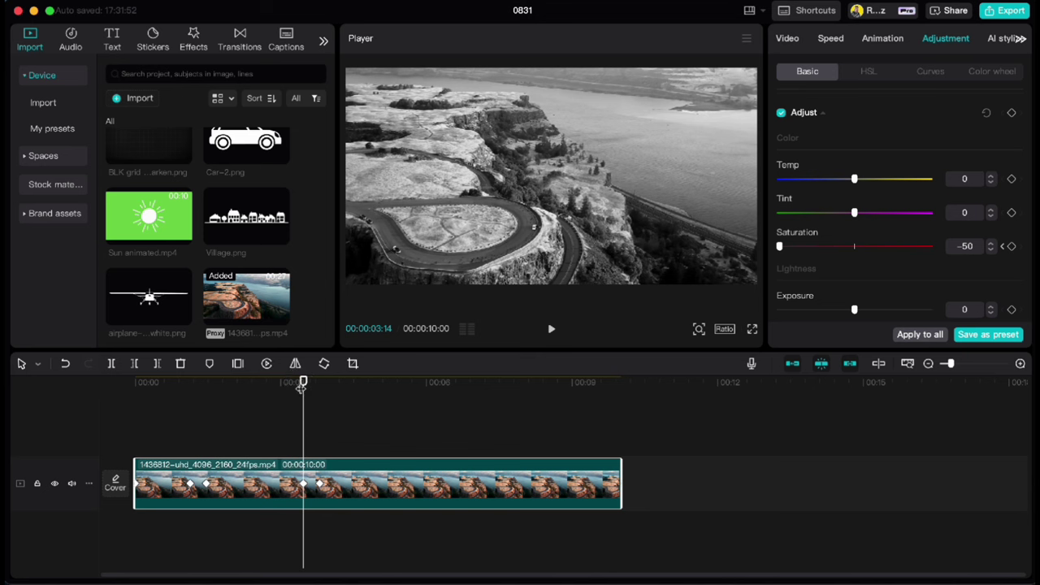
click(1011, 246)
drag(305, 384, 320, 383)
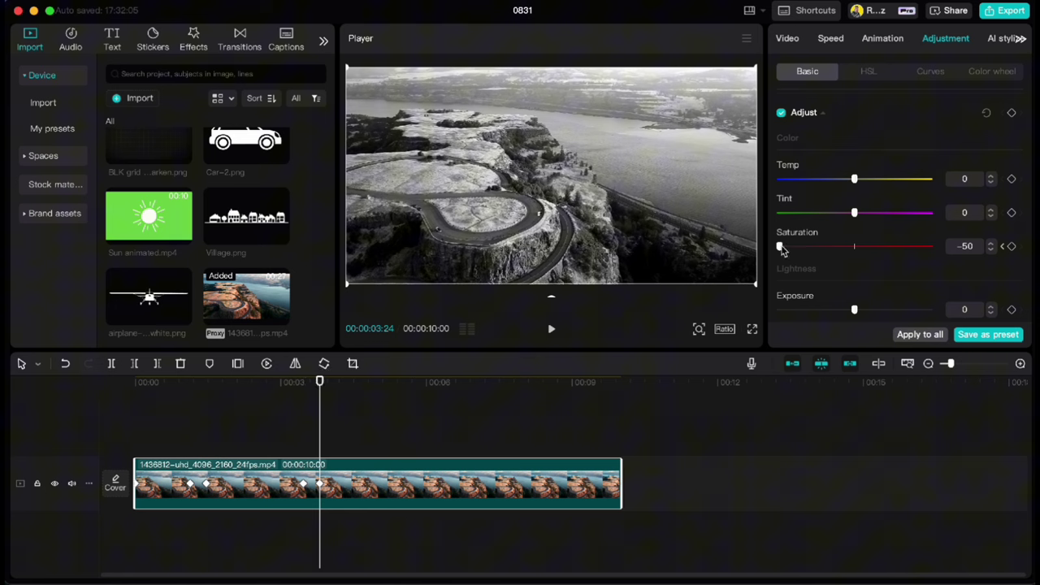
drag(780, 247, 853, 253)
click(388, 428)
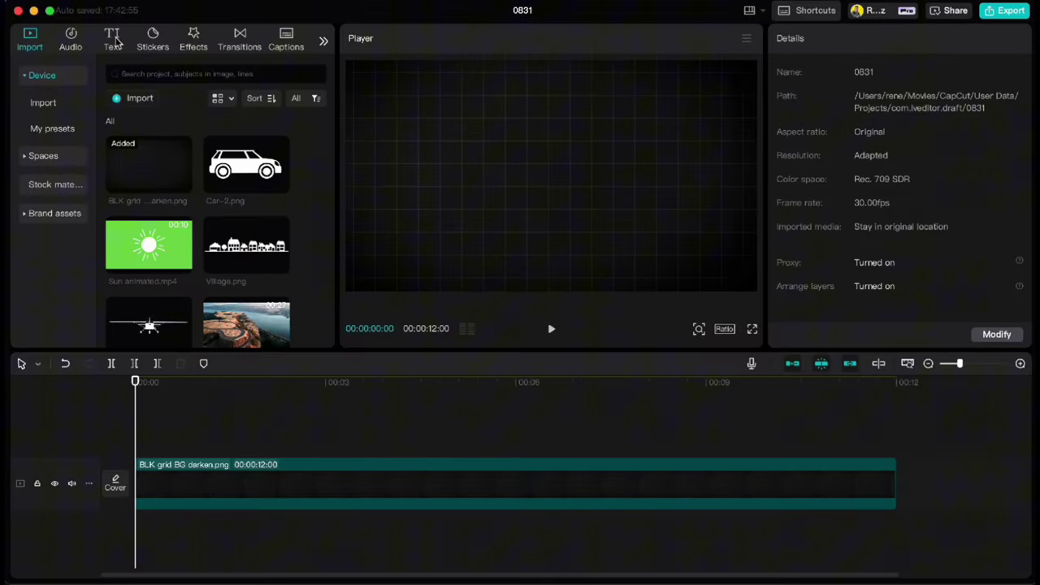
Step: Add an empty default text dot at font size 92, place it left, extend to 12 seconds
click(114, 39)
click(156, 133)
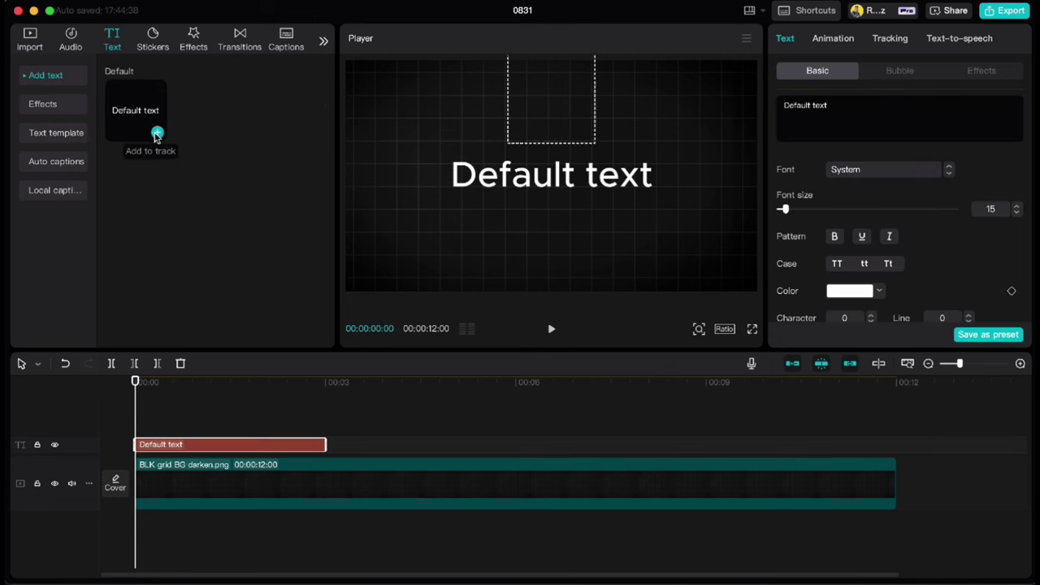
triple_click(835, 113)
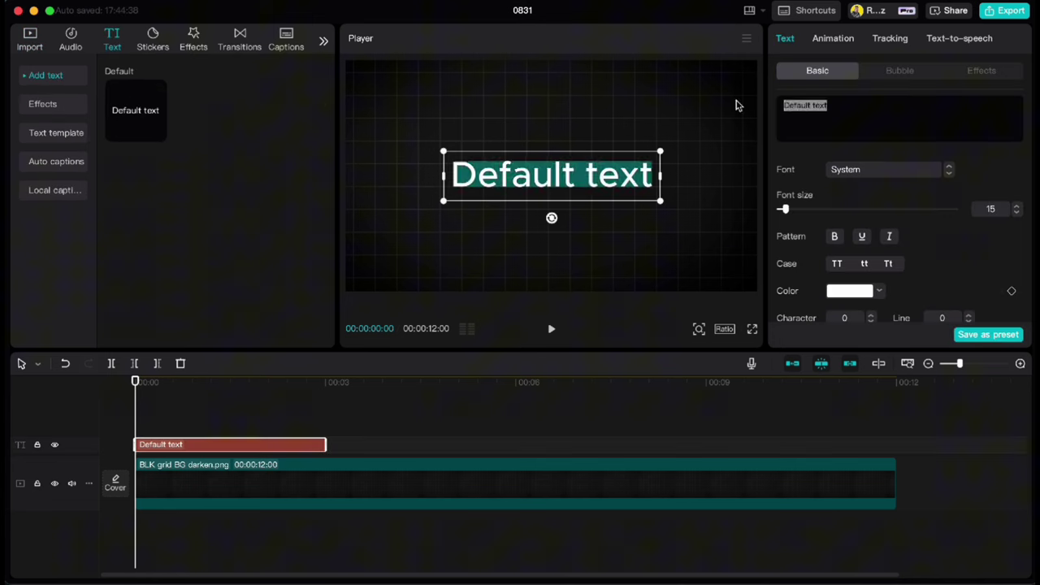
key(BackSpace)
drag(786, 213, 837, 213)
drag(550, 233, 372, 182)
drag(326, 444, 897, 443)
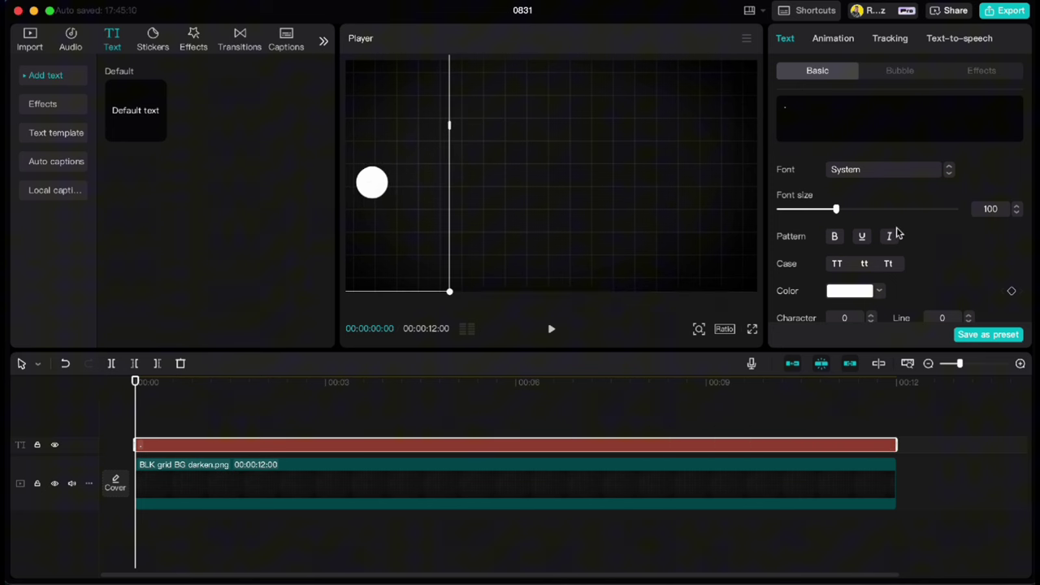
Step: Keyframe the dot's position: left at 0 s, right side near 2 s, back left at 4 s
scroll(898, 234, down, 5)
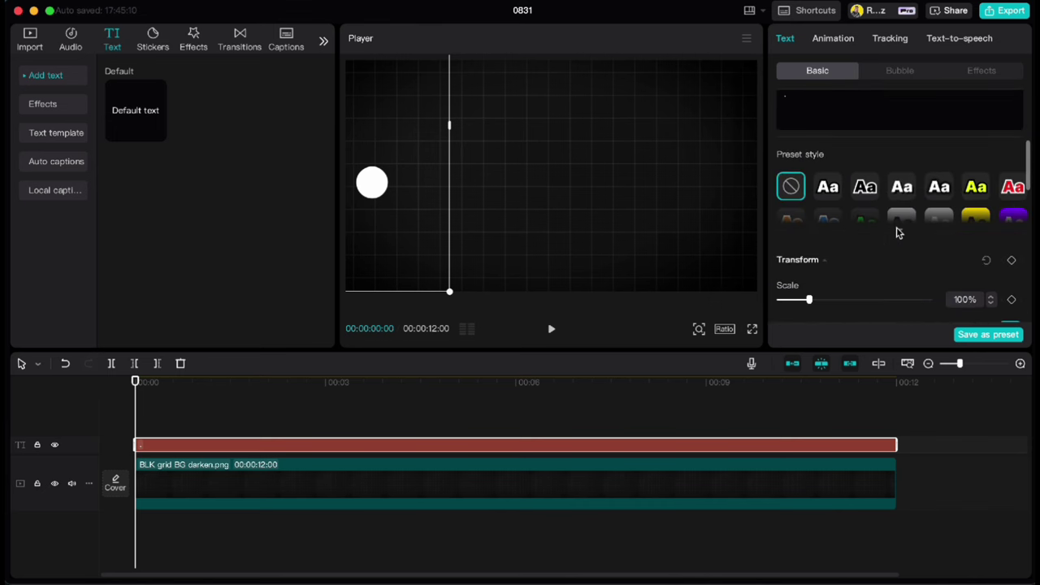
scroll(898, 233, down, 4)
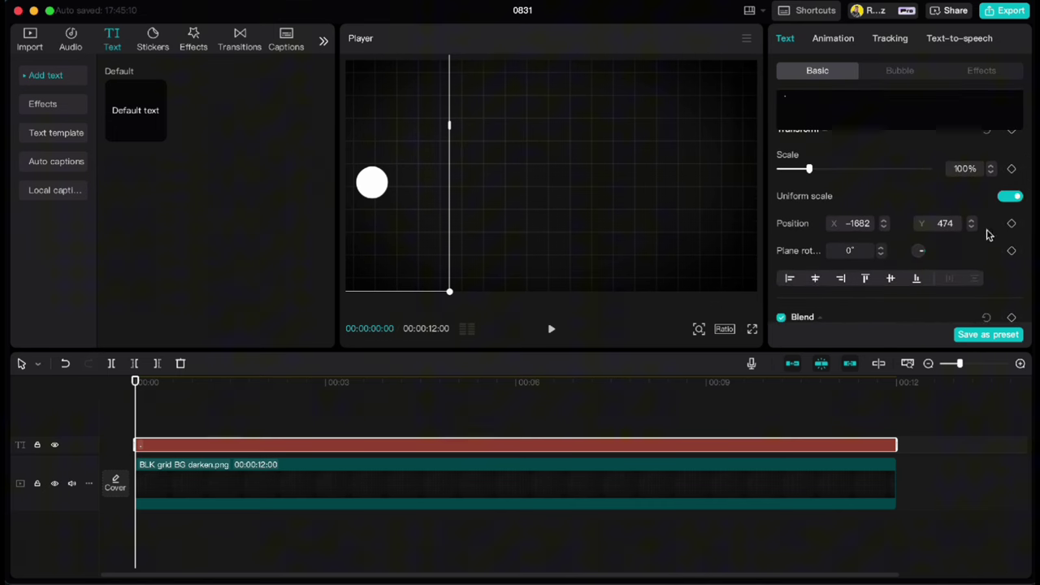
click(1012, 225)
drag(135, 380, 261, 378)
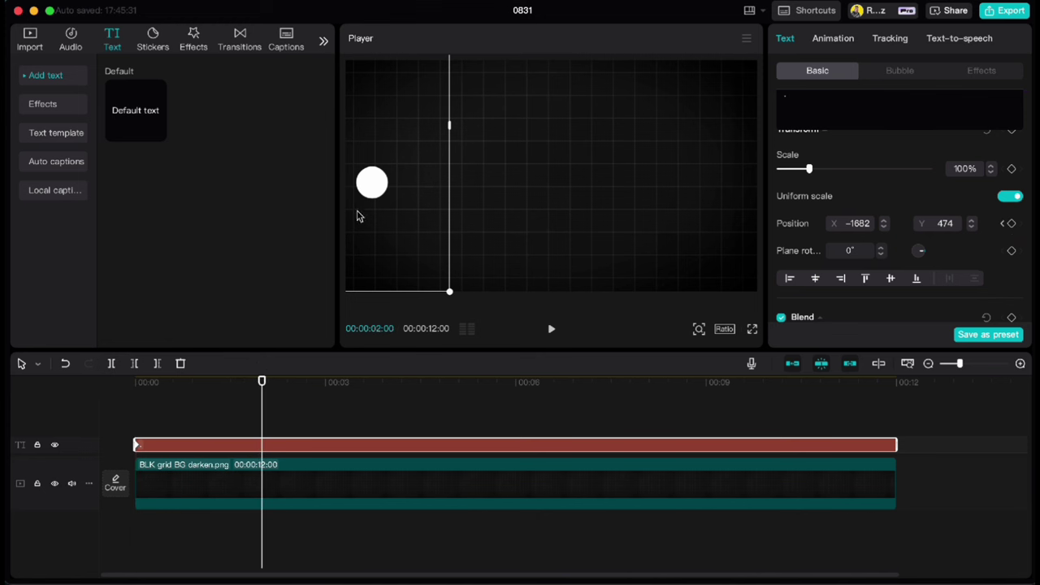
drag(374, 187, 733, 188)
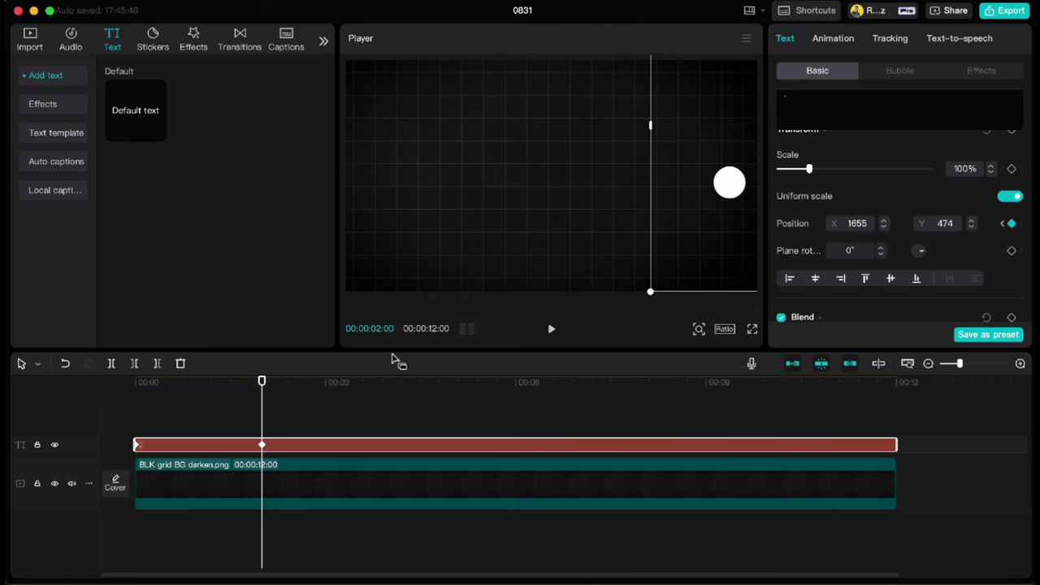
drag(262, 384, 389, 385)
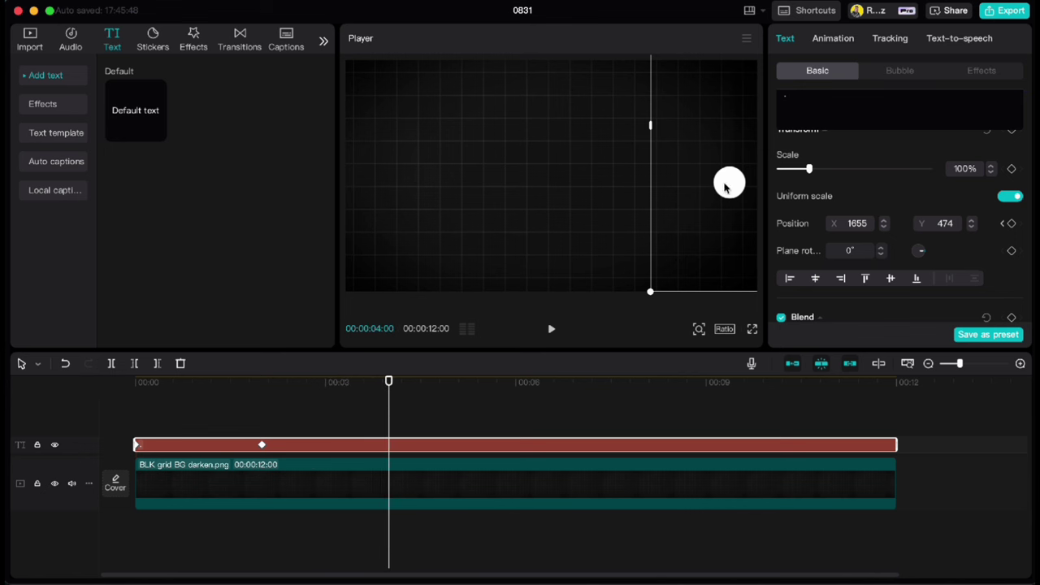
drag(726, 187, 372, 182)
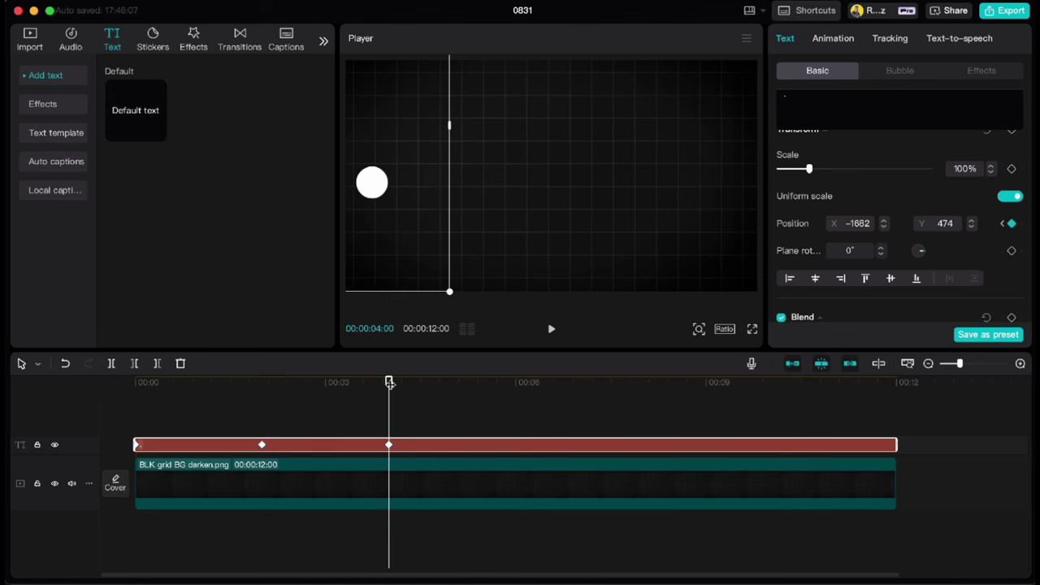
drag(389, 384, 135, 382)
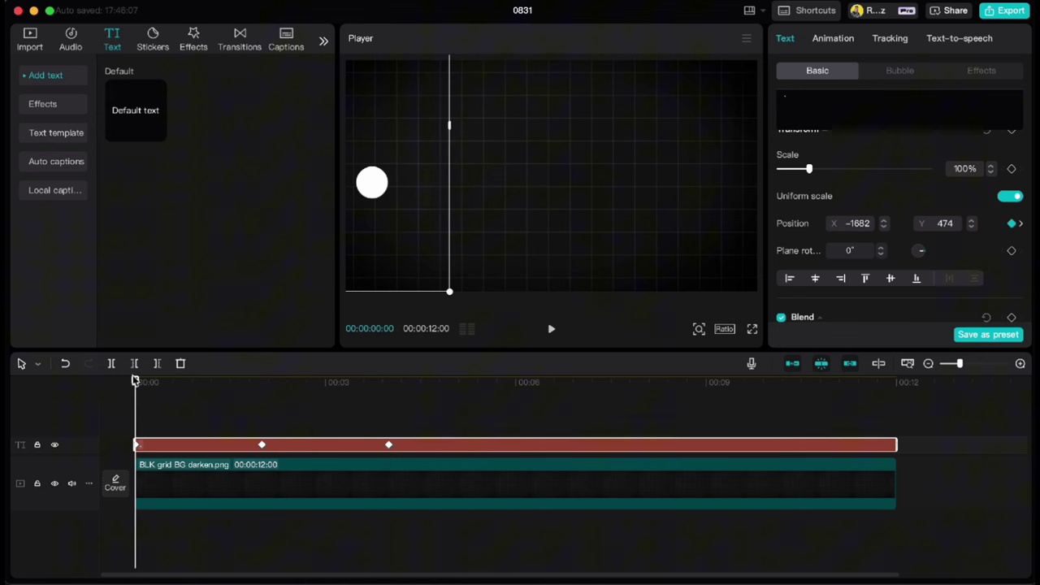
Step: Paste a copy of the dot's text clip on a new track and recolour it blue 0090FF
key(super+c)
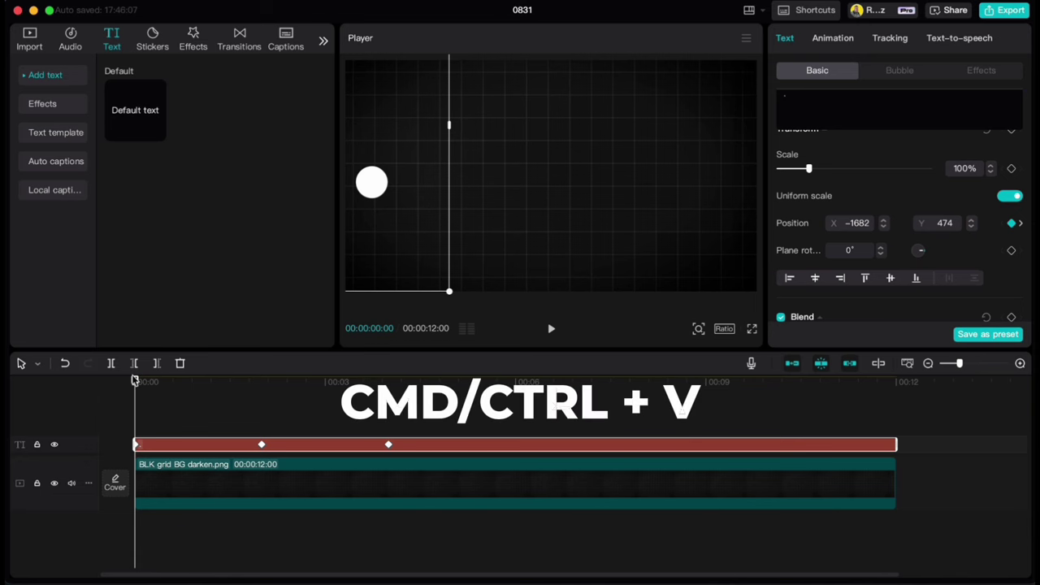
key(super+v)
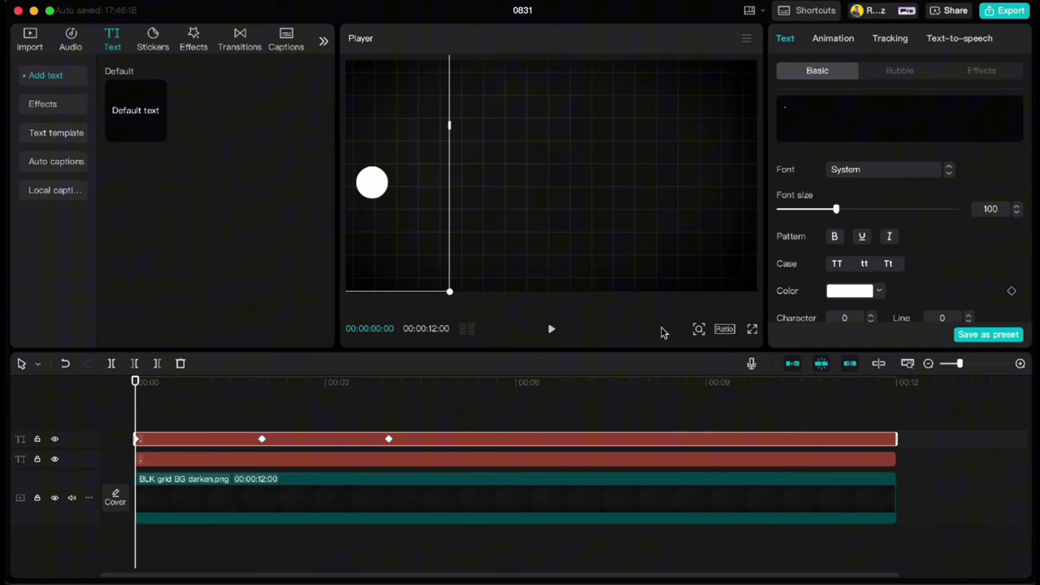
click(851, 297)
drag(862, 321, 959, 303)
click(962, 263)
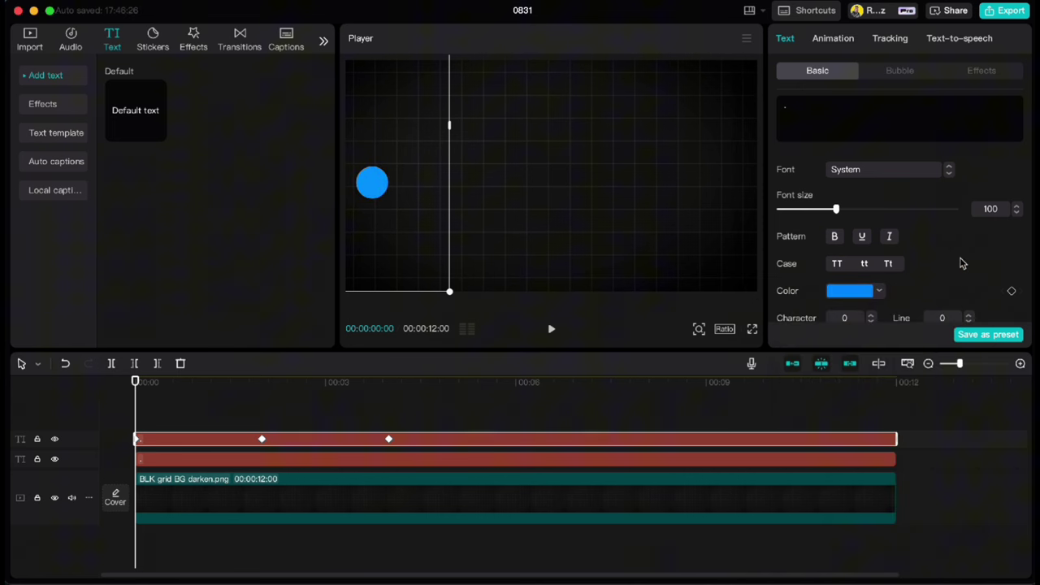
scroll(961, 263, down, 10)
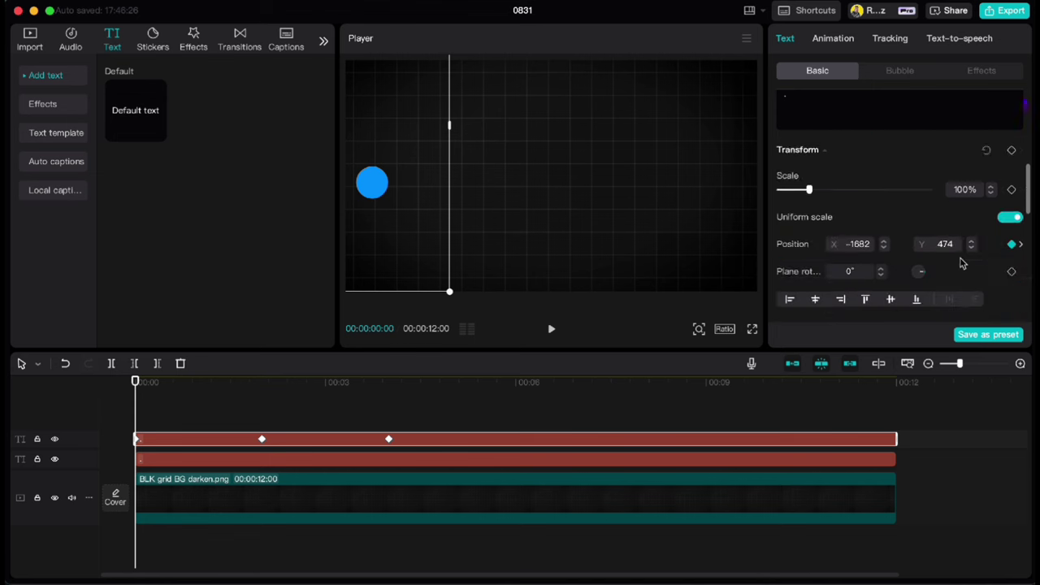
Step: Keyframe the blue copy's opacity: 0% at the start, 100% at 2 s, with a keyframe at 4 s
scroll(962, 264, down, 3)
drag(930, 255, 778, 257)
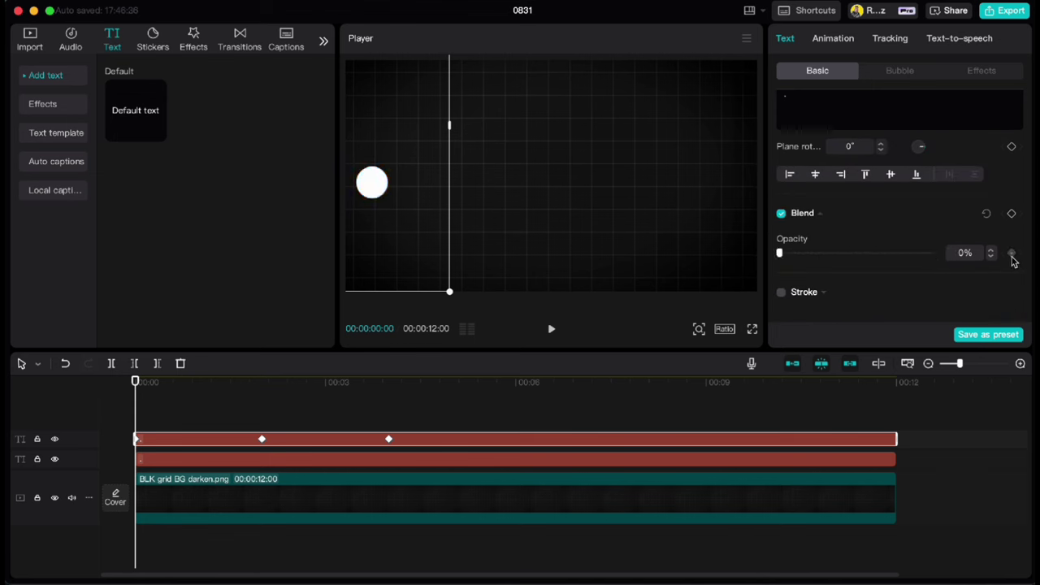
drag(136, 384, 262, 389)
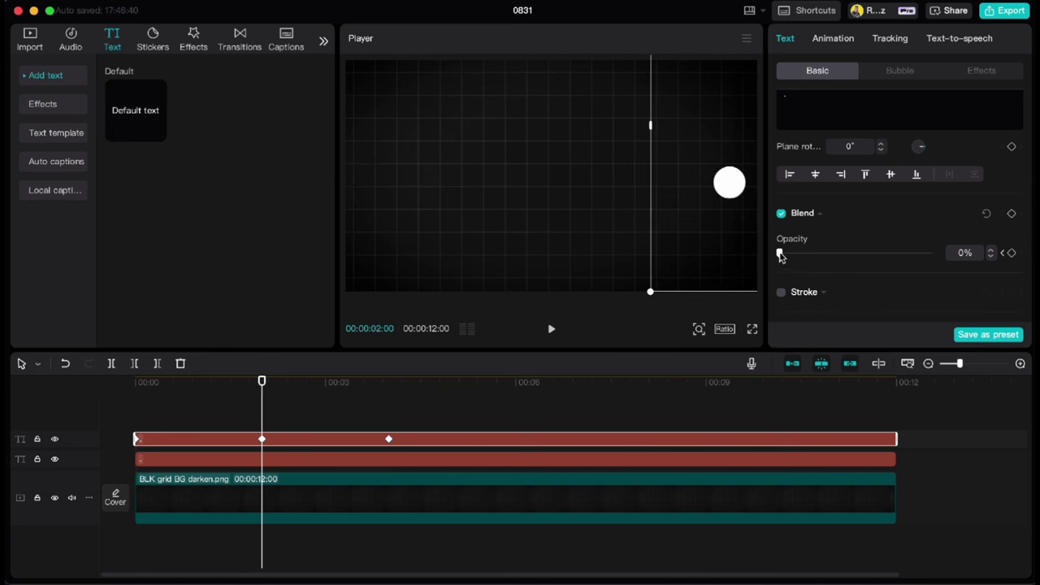
drag(780, 256, 939, 253)
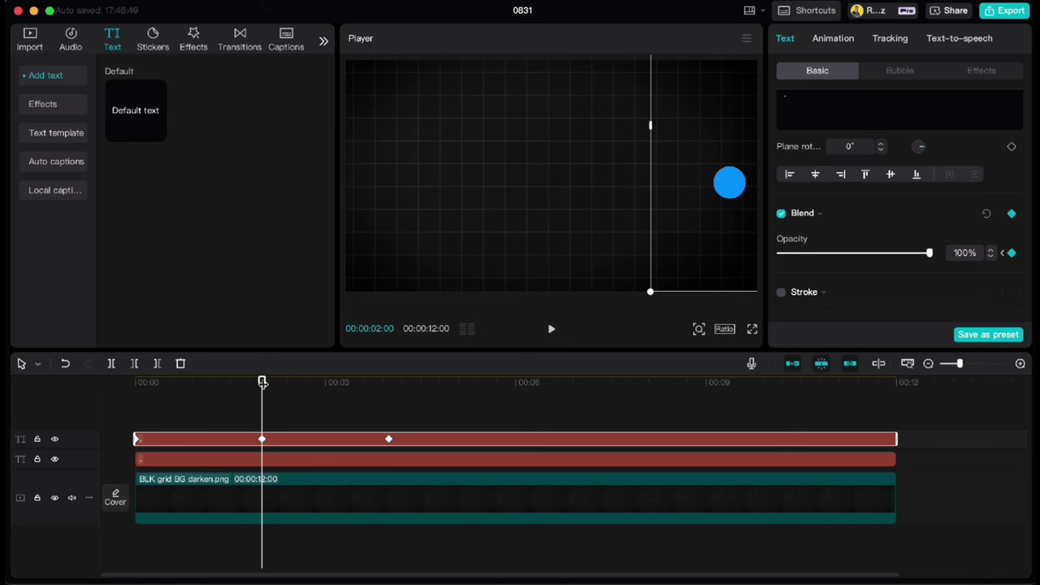
drag(261, 382, 388, 382)
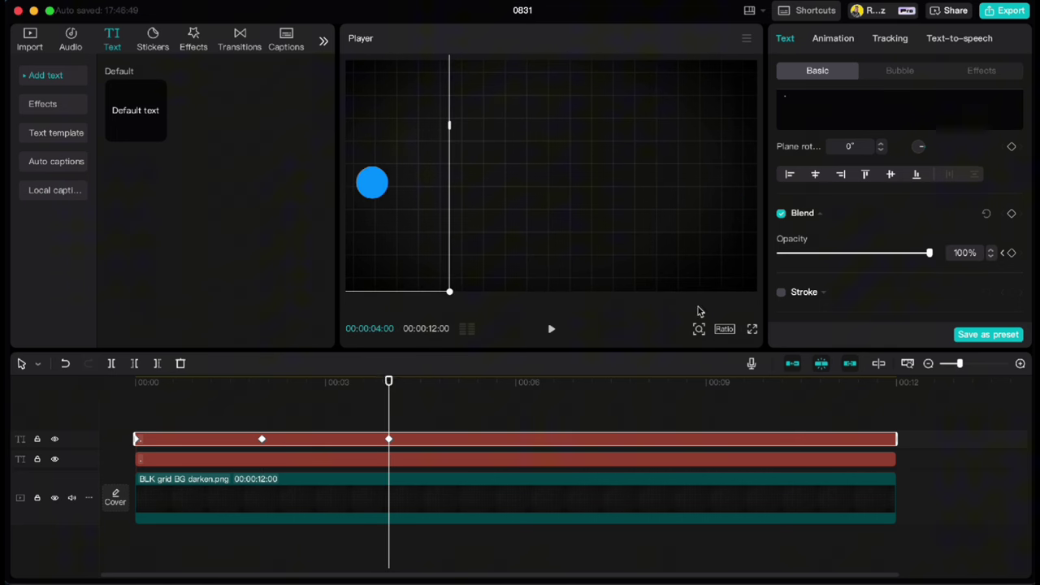
click(1011, 254)
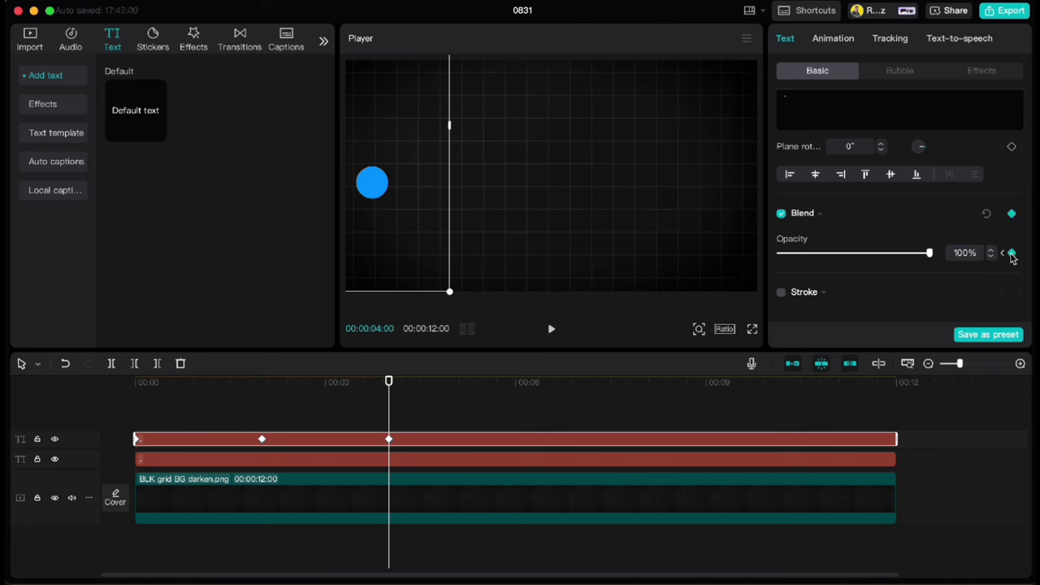
Step: Preview the opacity animation from the start of the timeline
click(328, 410)
drag(328, 382, 135, 380)
key(space)
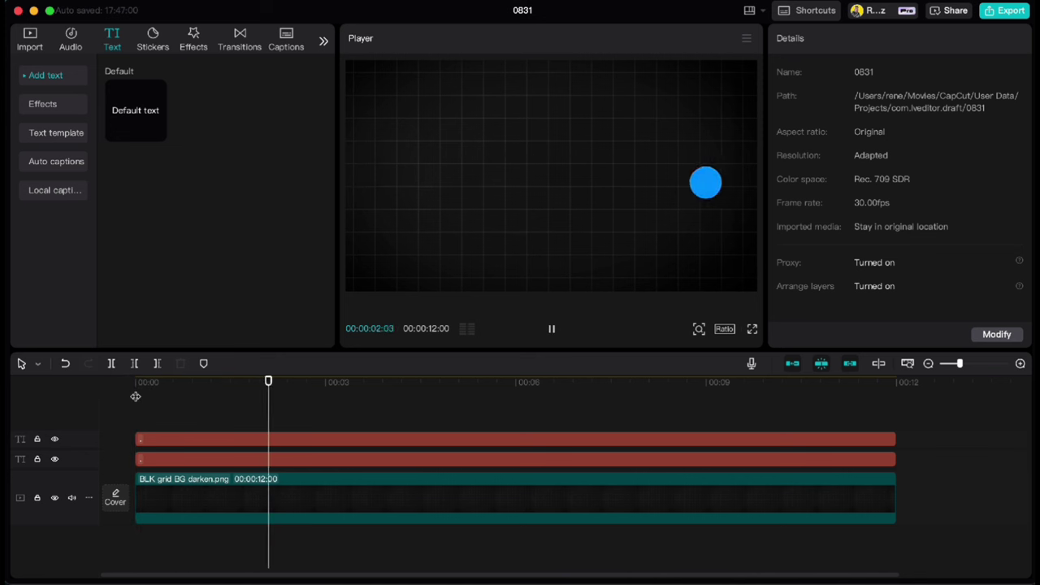
key(space)
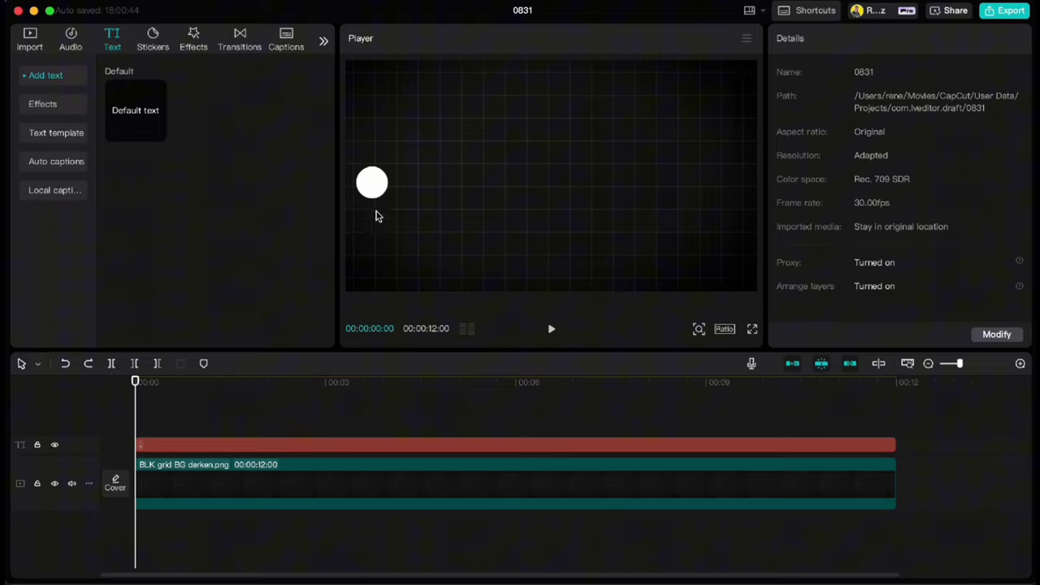
click(217, 446)
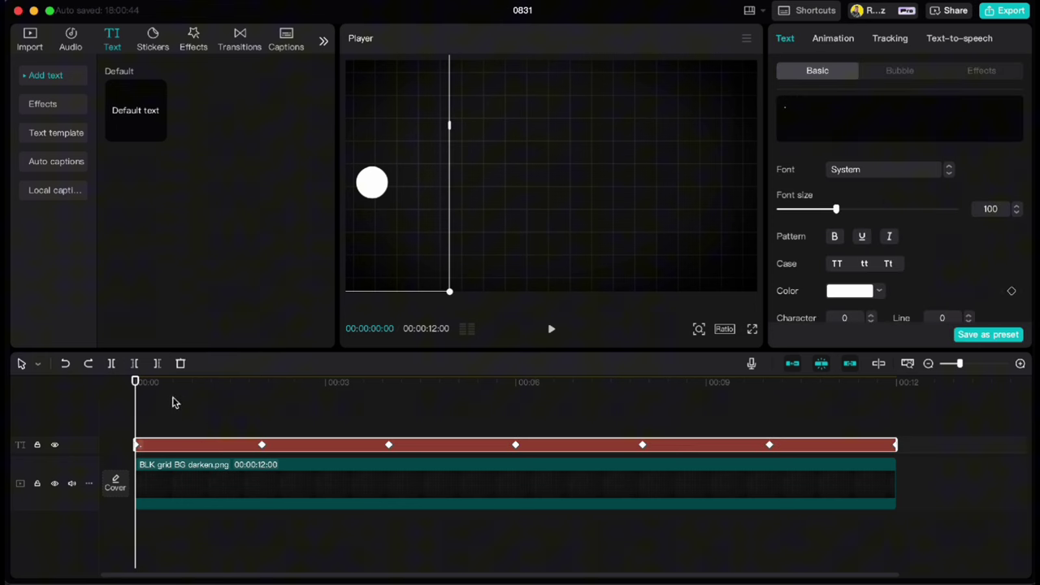
mouse_move(135, 380)
mouse_down()
mouse_move(243, 398)
mouse_move(358, 404)
mouse_move(381, 395)
mouse_move(387, 407)
mouse_move(515, 420)
mouse_move(331, 409)
mouse_move(274, 382)
mouse_move(118, 382)
mouse_up()
click(360, 414)
key(space)
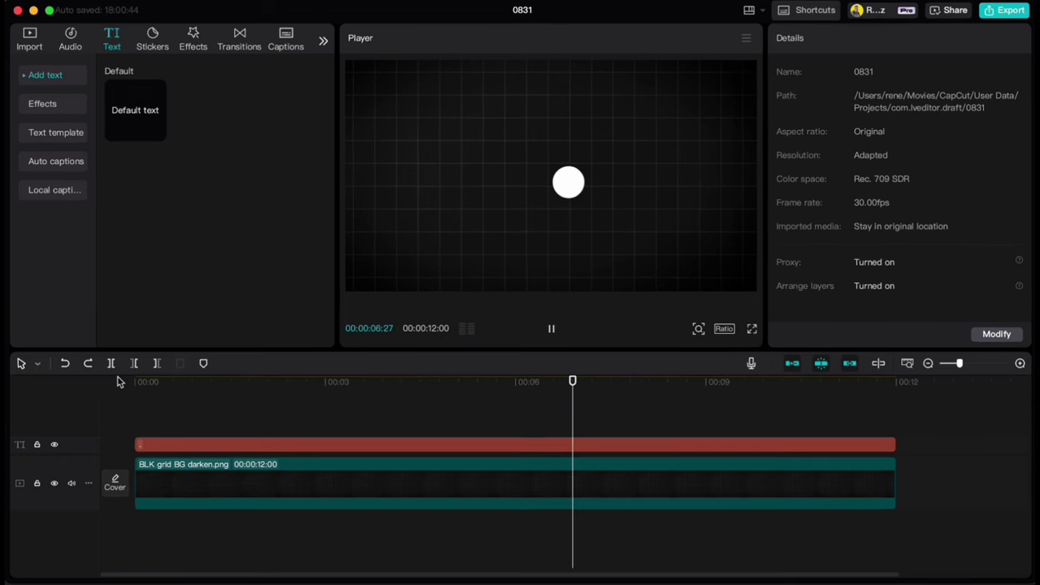
key(space)
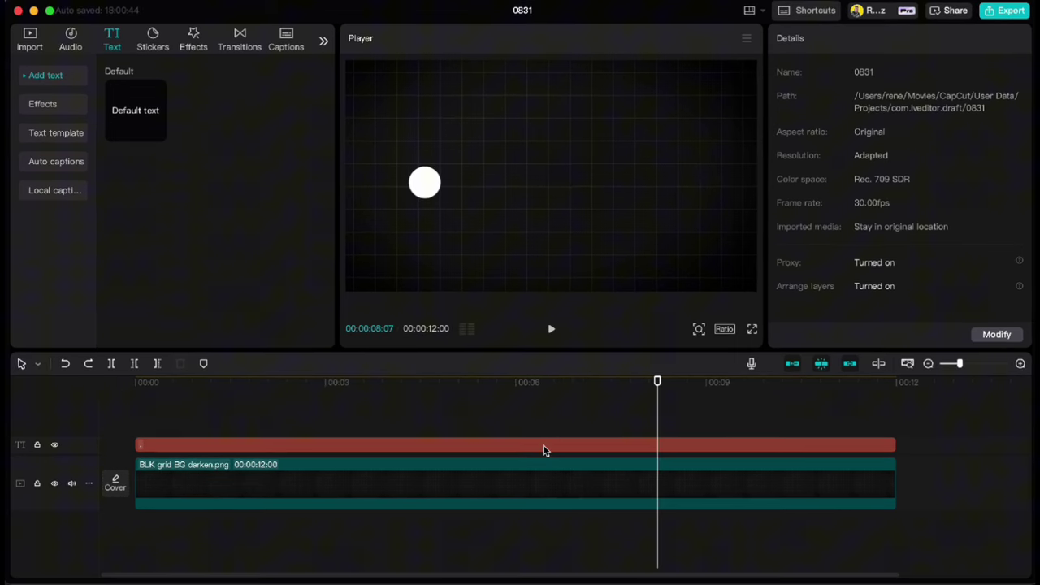
Step: Show the ball clip's keyframe animation graph and smooth the motion out of the first keyframe
right_click(543, 451)
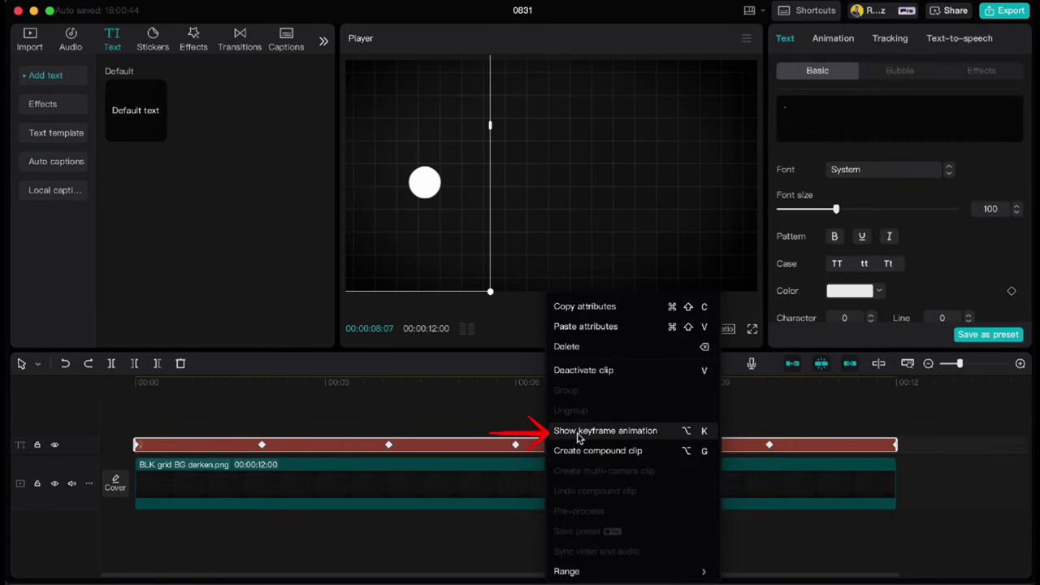
click(579, 432)
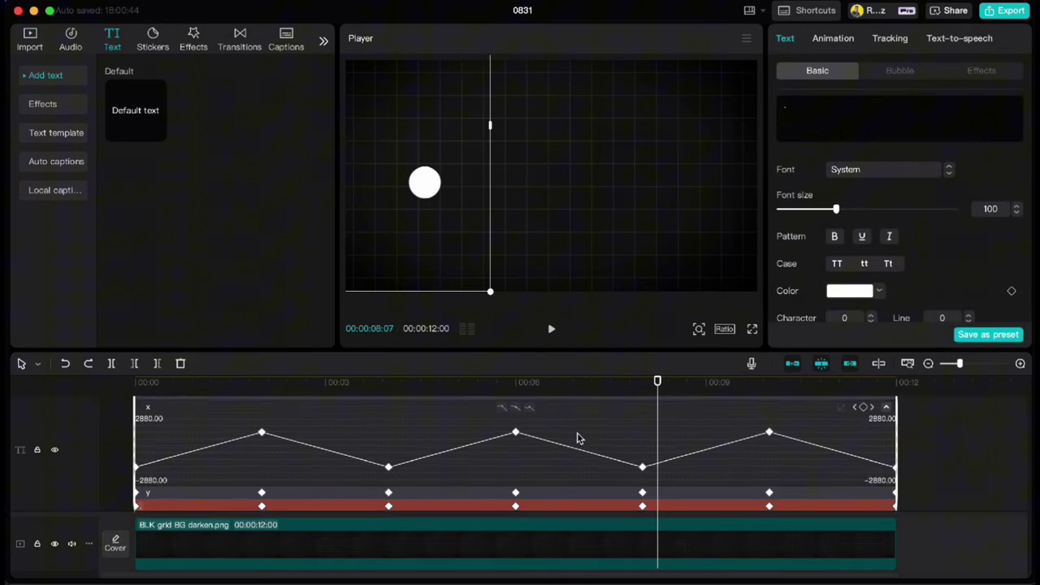
click(260, 442)
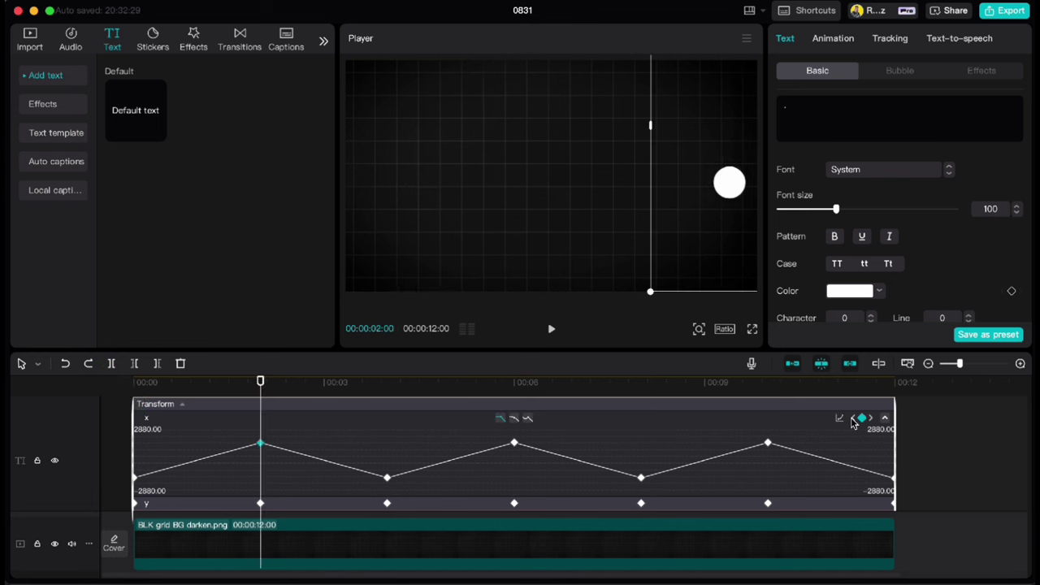
click(853, 418)
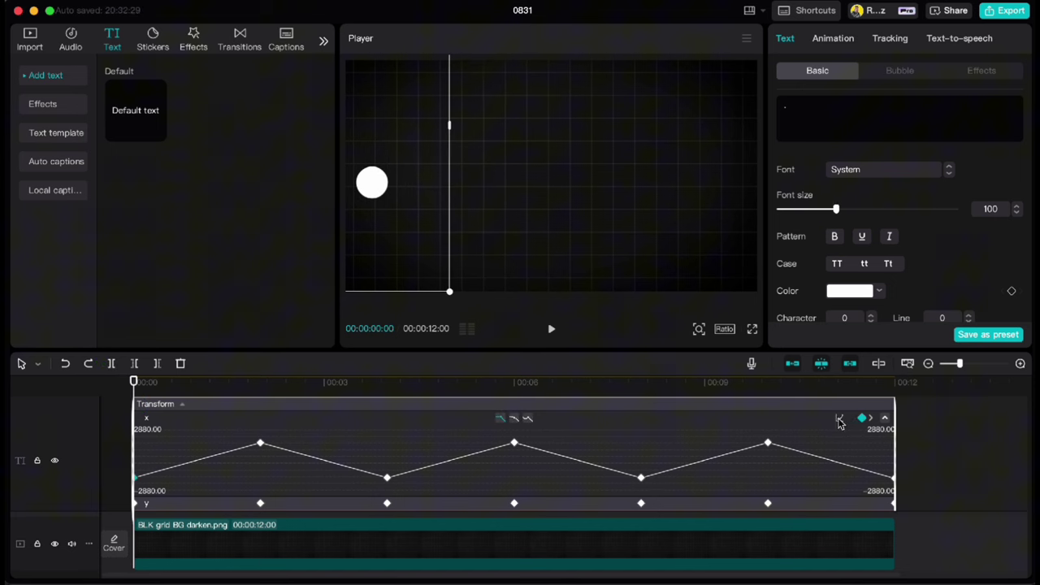
click(515, 419)
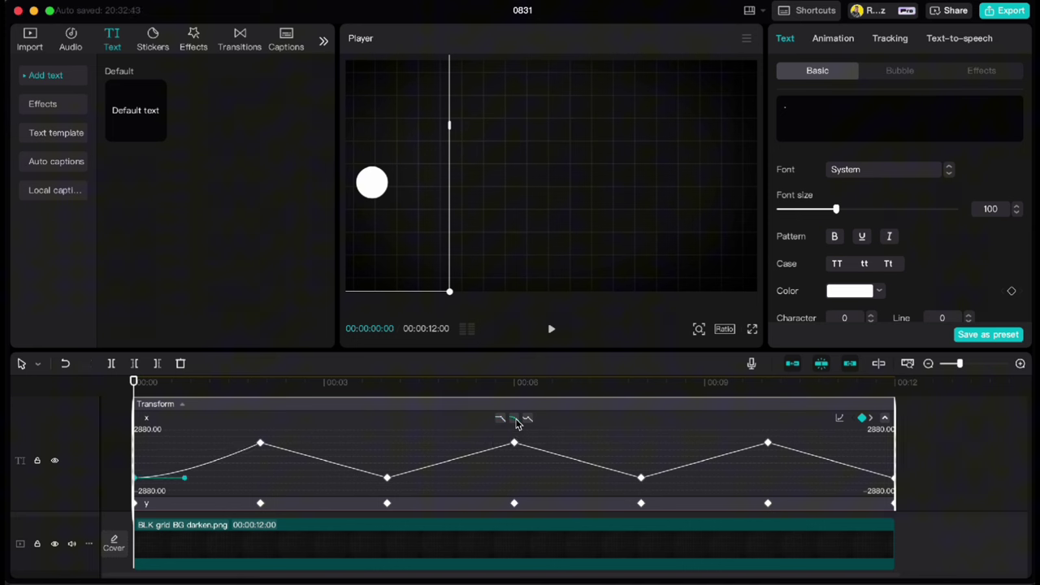
Step: Smooth the x curve through the keyframes at 2, 4, 6, 8, 10 and 12 seconds
click(870, 417)
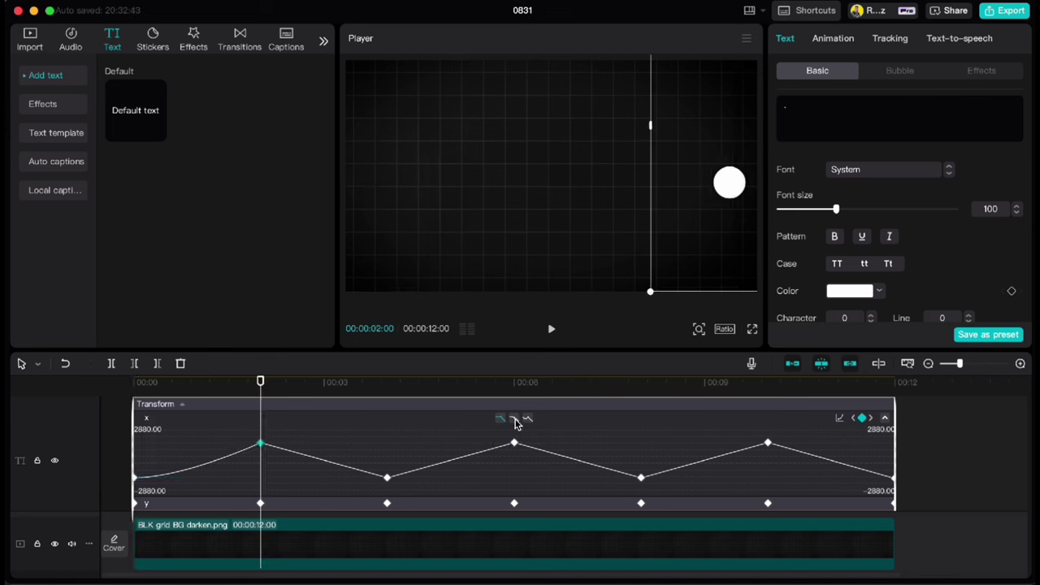
click(514, 417)
click(871, 418)
click(514, 418)
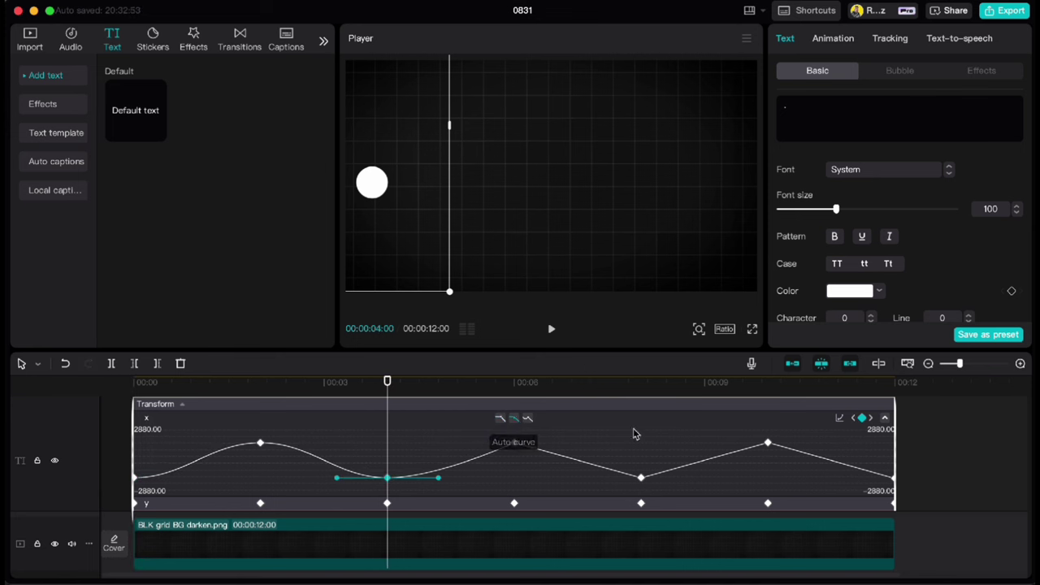
click(870, 418)
click(514, 418)
click(871, 418)
click(514, 418)
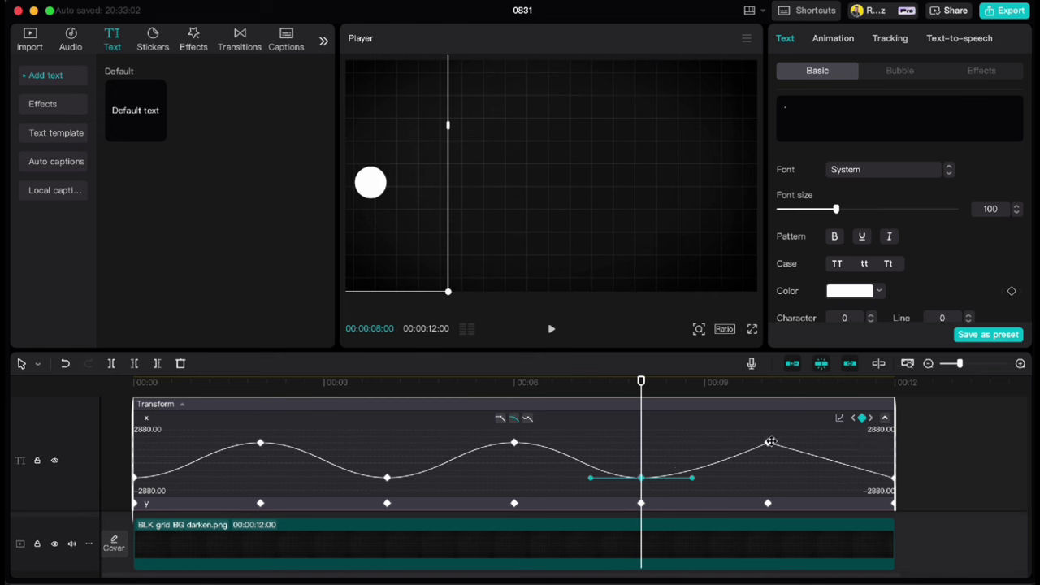
click(870, 418)
click(514, 417)
click(870, 418)
click(513, 417)
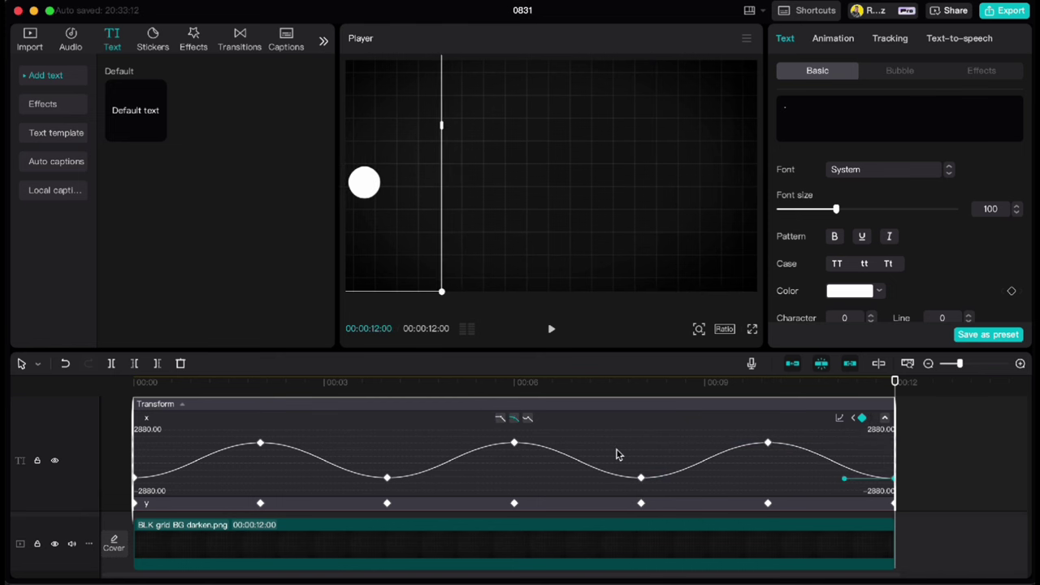
right_click(616, 454)
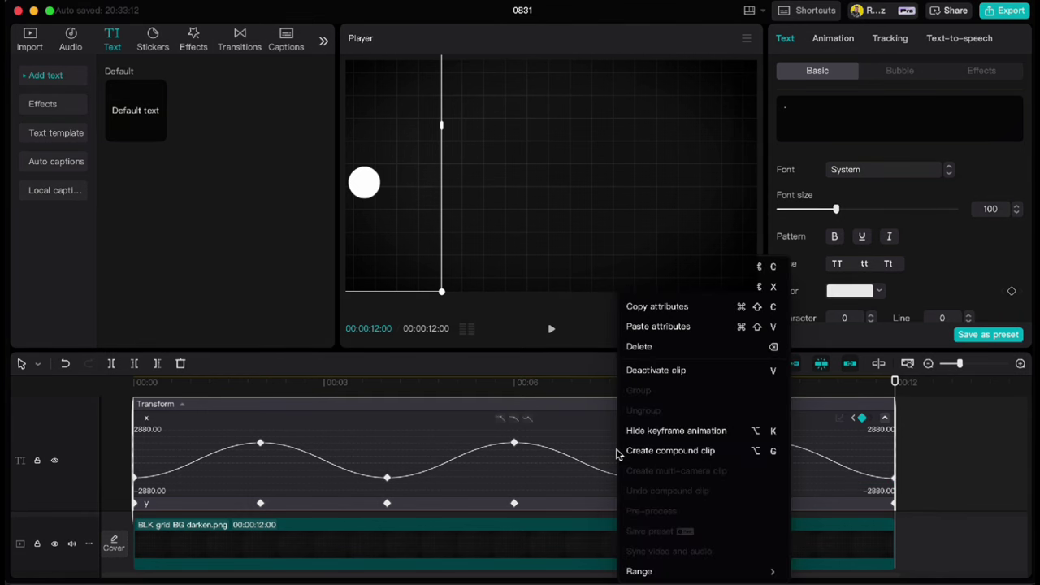
Step: Hide the ball clip's keyframe animation graph
click(632, 432)
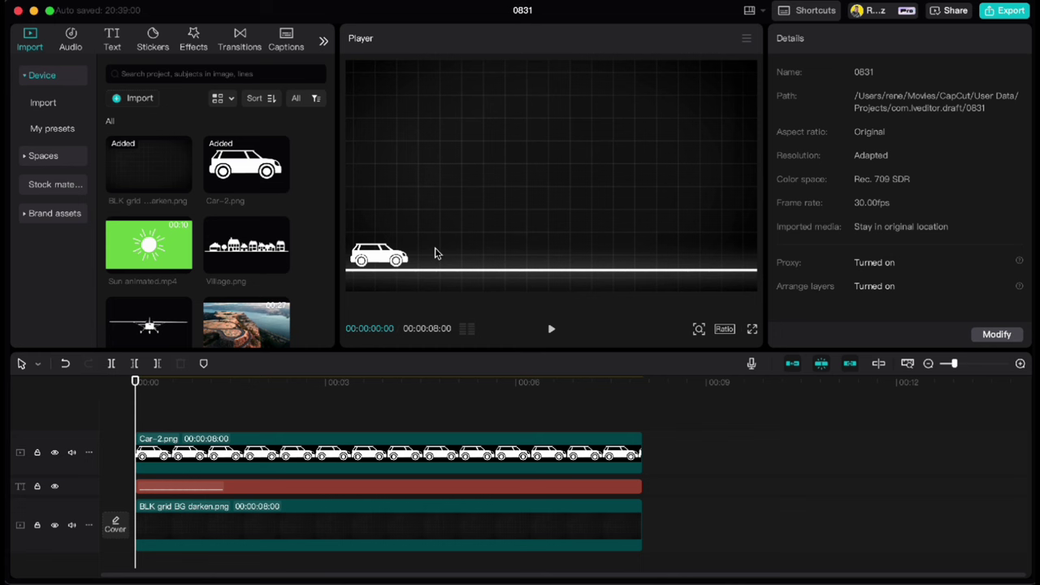
Step: Keyframe the car from the road's left end at 0:00 to its centre at 2:15, then preview
click(376, 458)
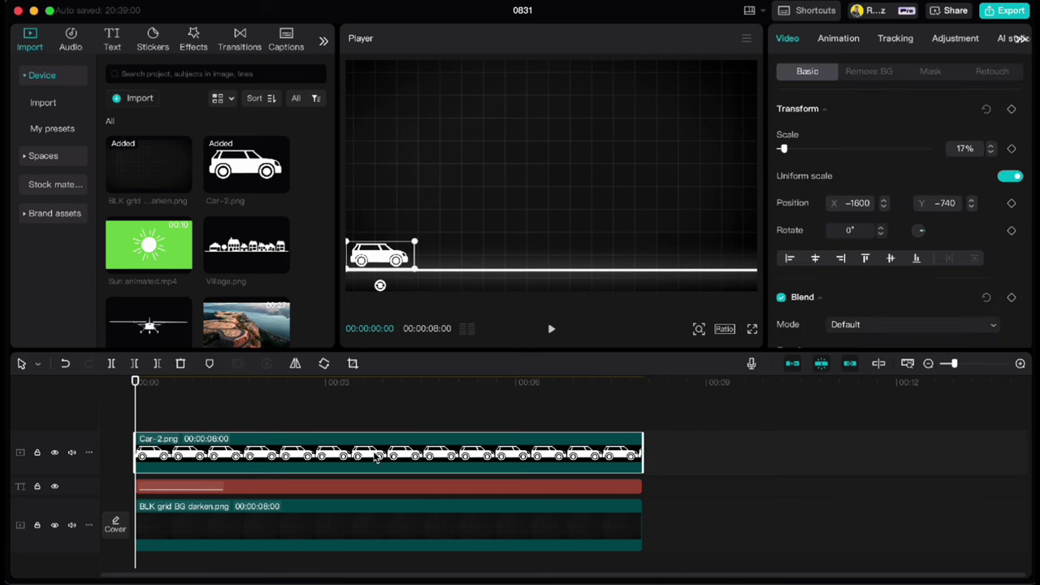
click(1012, 204)
drag(159, 391, 294, 387)
drag(382, 257, 614, 258)
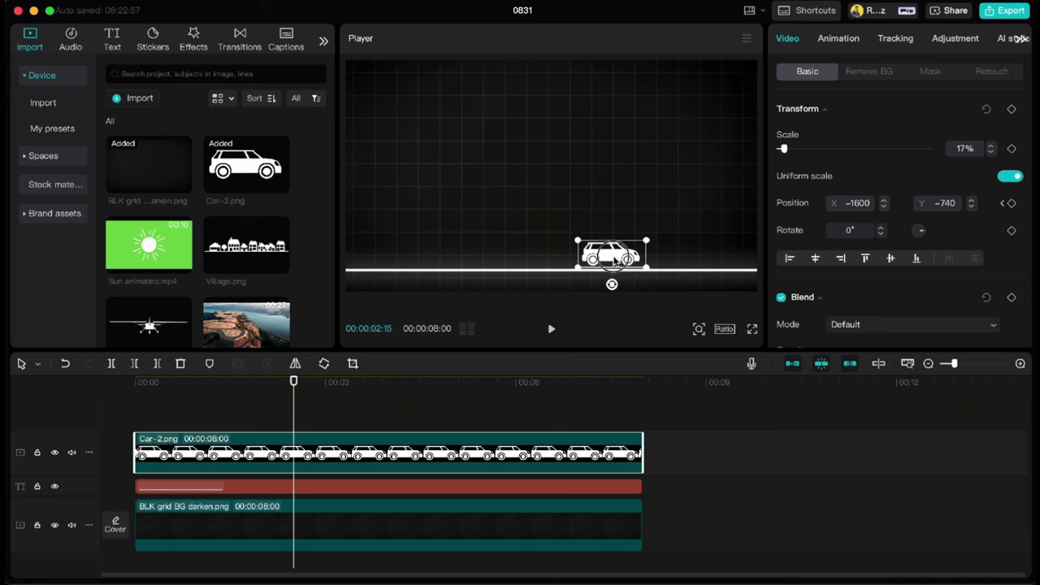
click(254, 405)
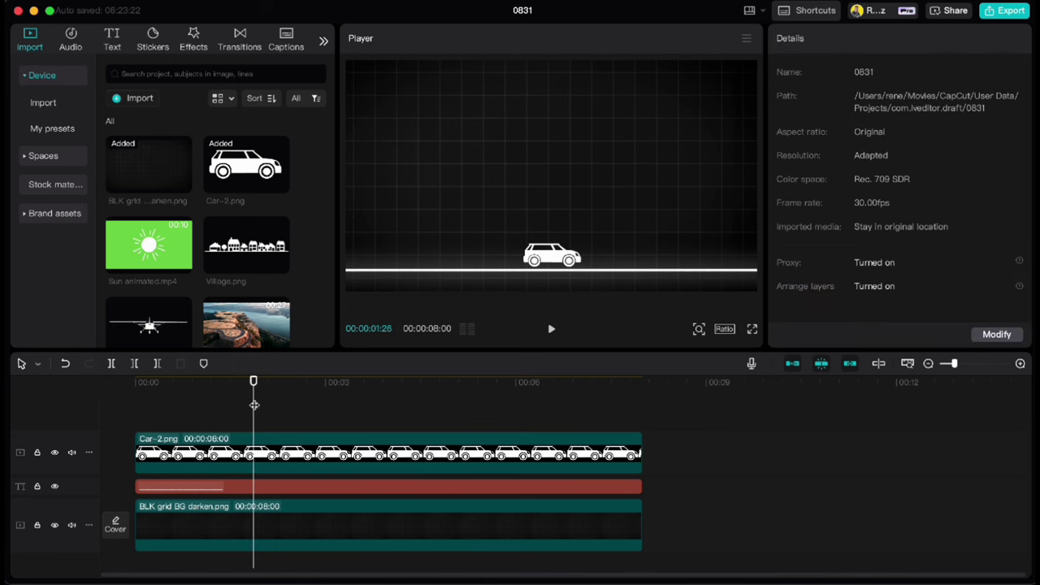
drag(254, 405, 132, 391)
key(space)
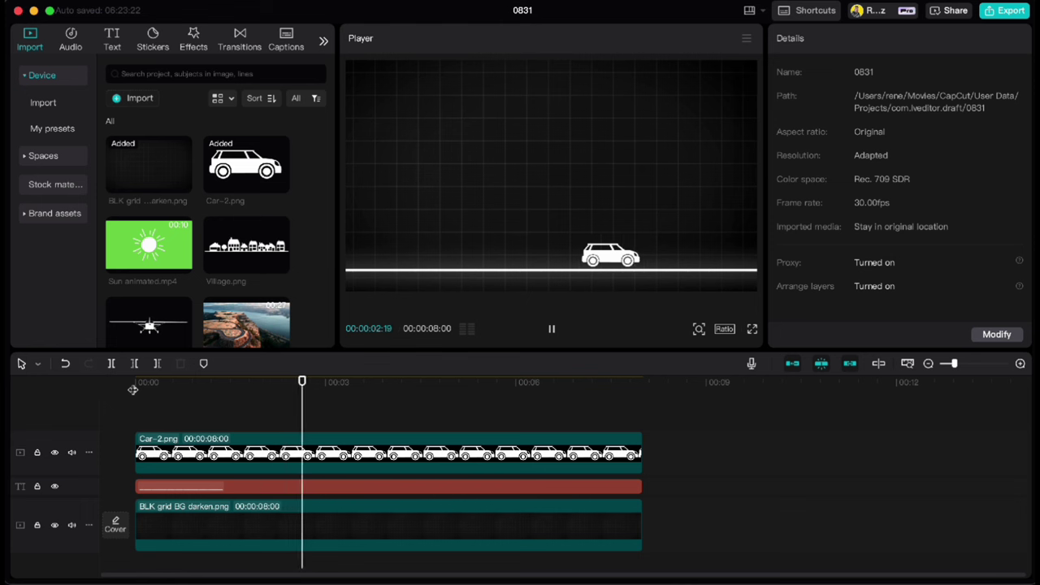
key(space)
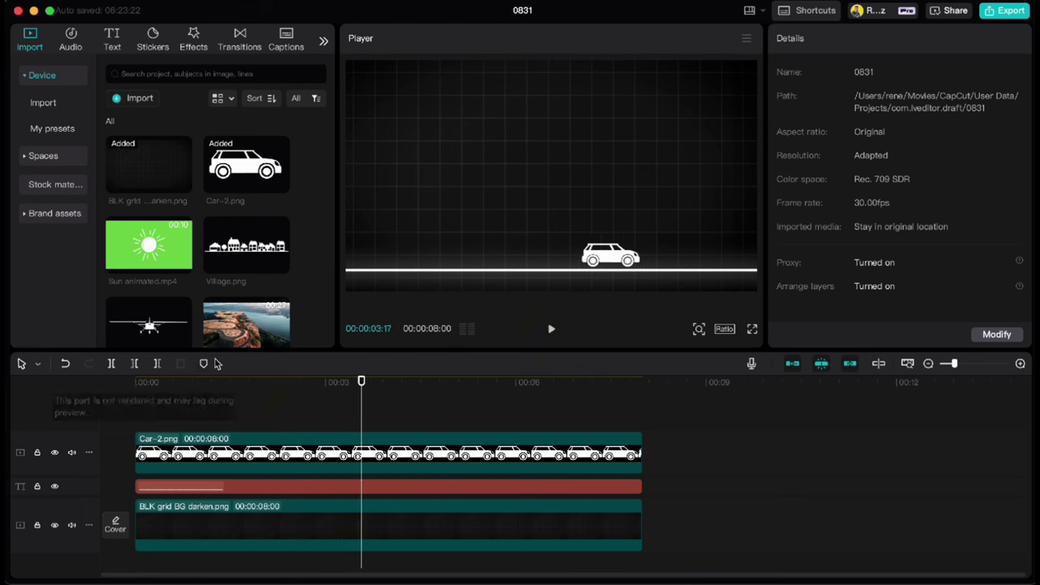
drag(361, 383, 243, 389)
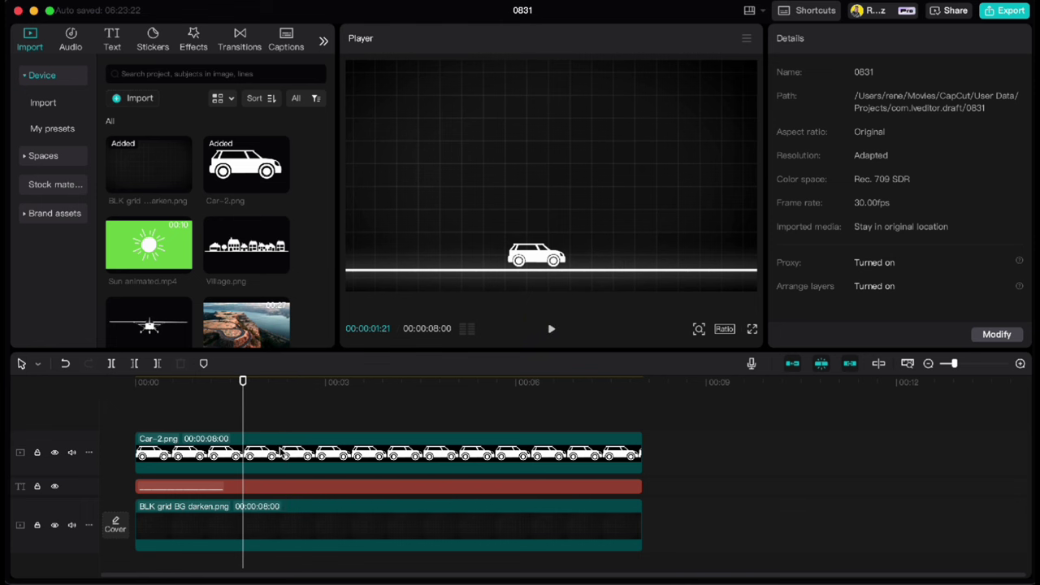
Step: Apply the Ease Out 3 graph preset to the car's x keyframe curve
click(280, 452)
right_click(334, 459)
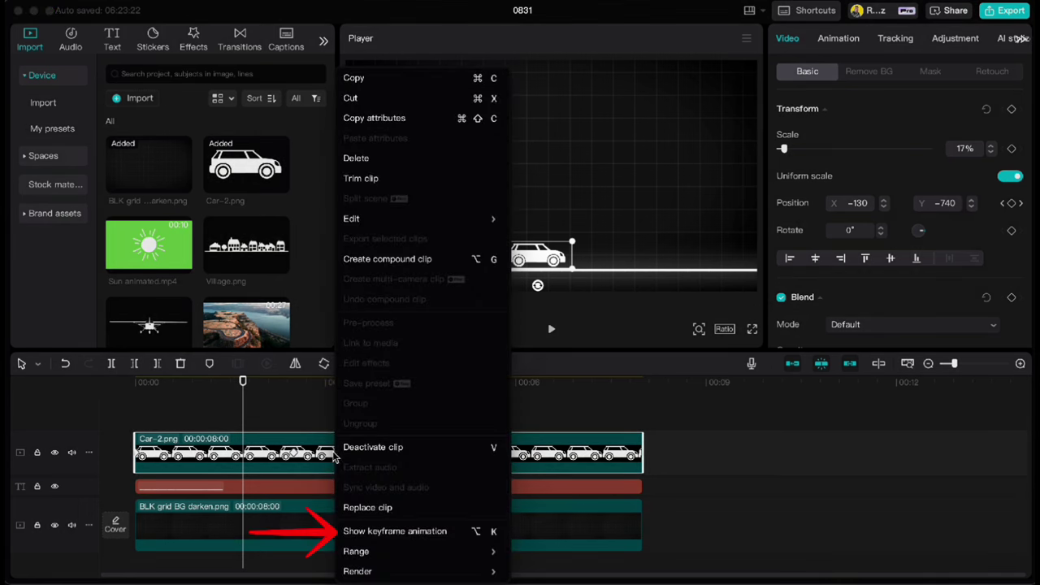
click(381, 532)
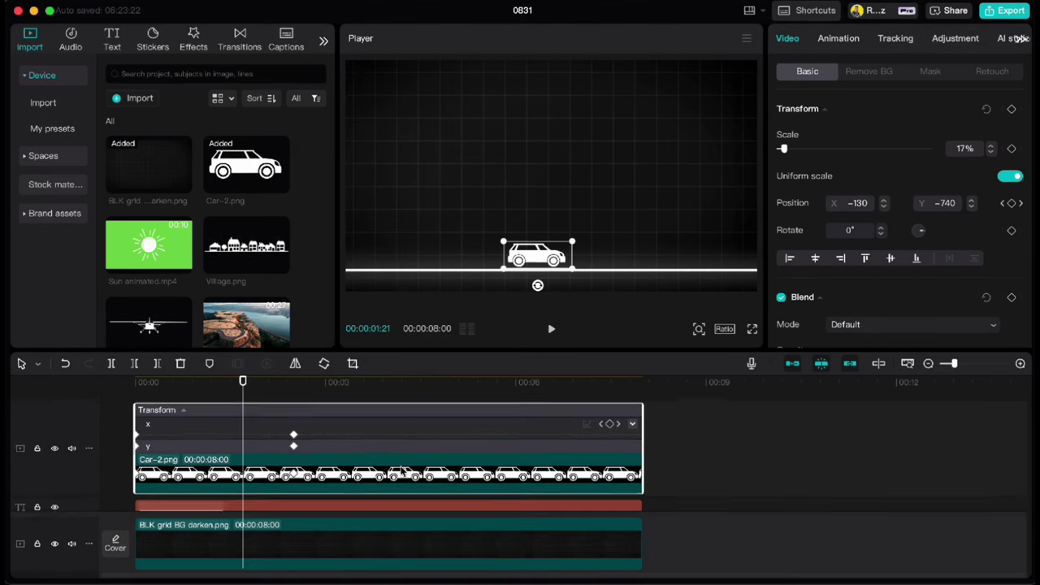
click(358, 435)
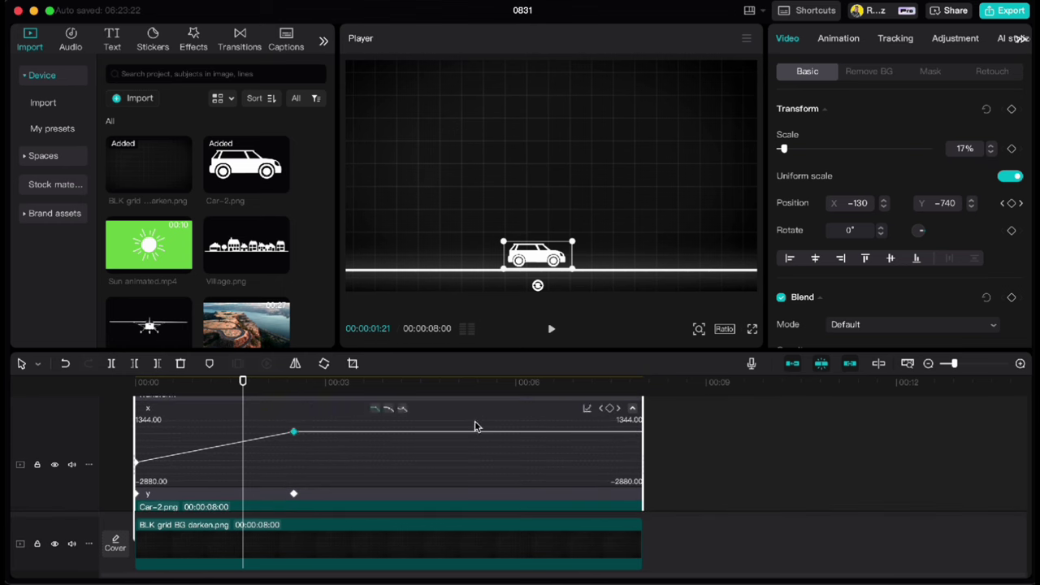
click(587, 411)
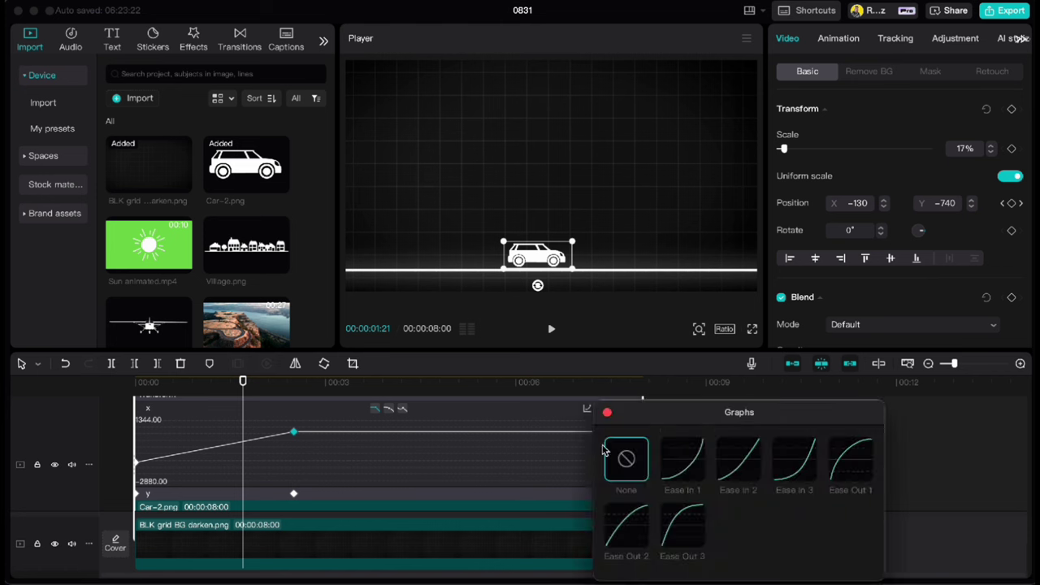
click(668, 527)
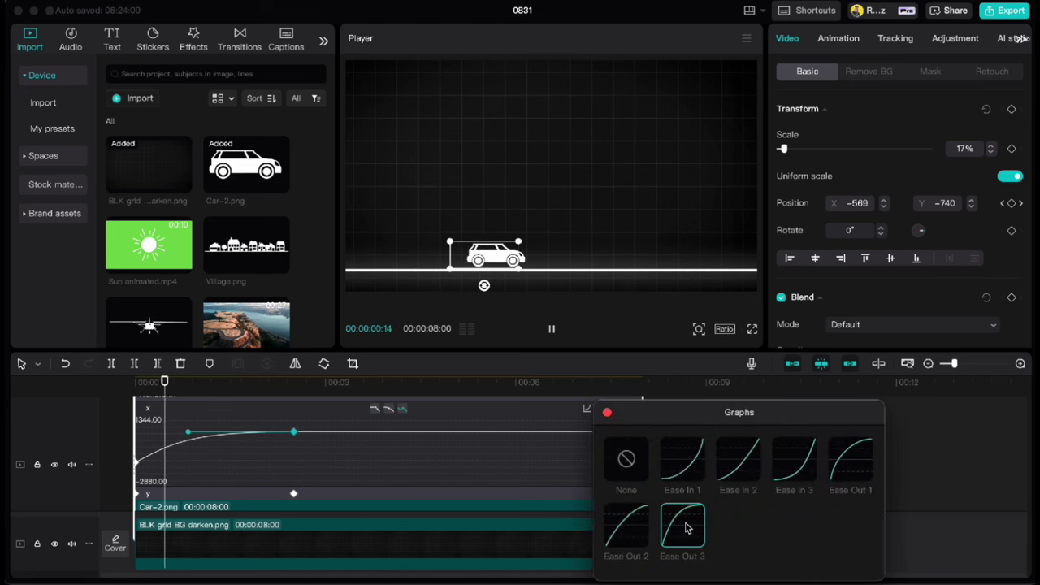
click(609, 415)
Step: Play the eased car animation from the start
click(259, 410)
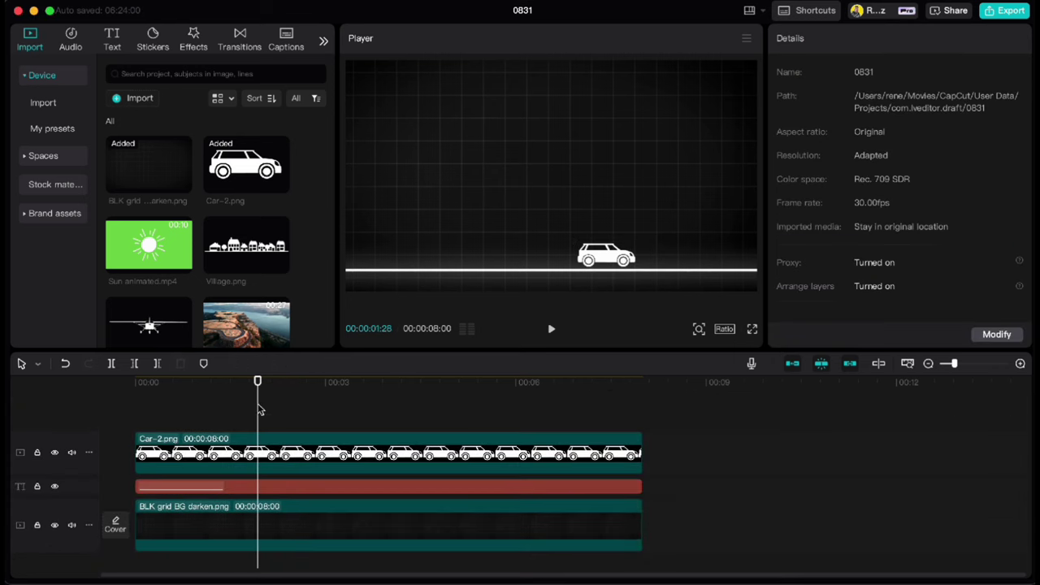
drag(256, 385, 135, 386)
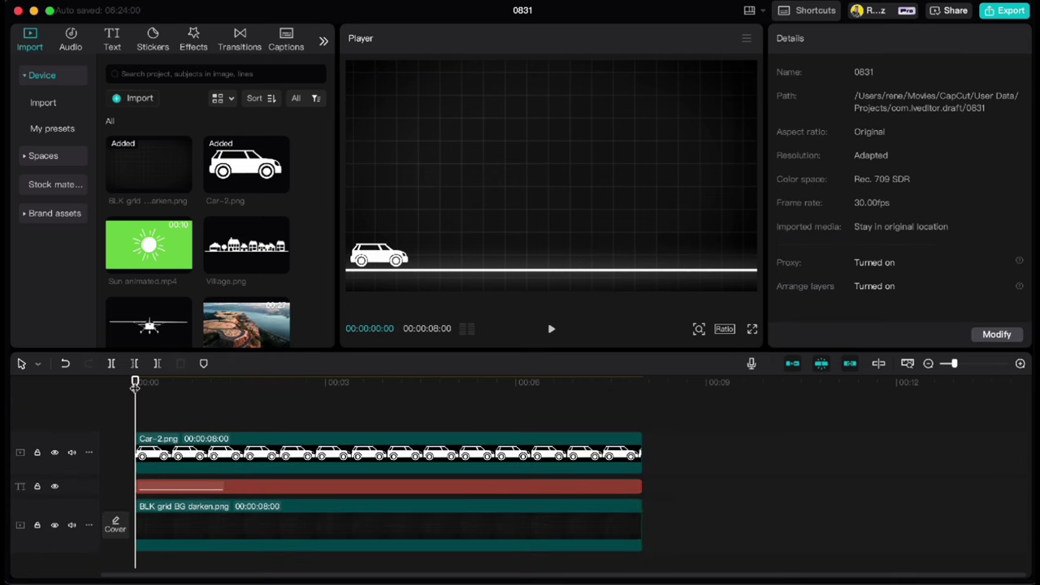
key(space)
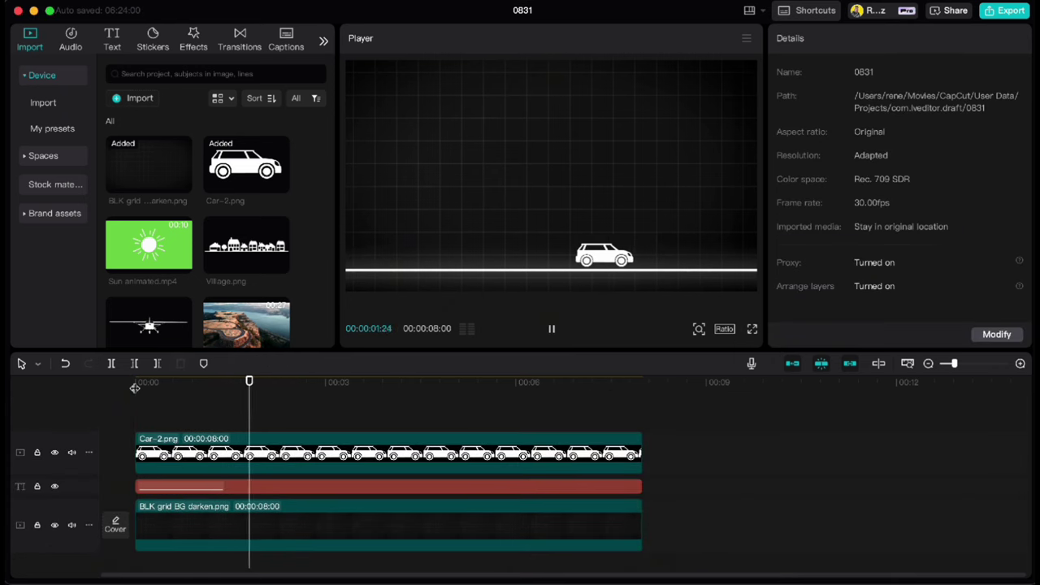
key(space)
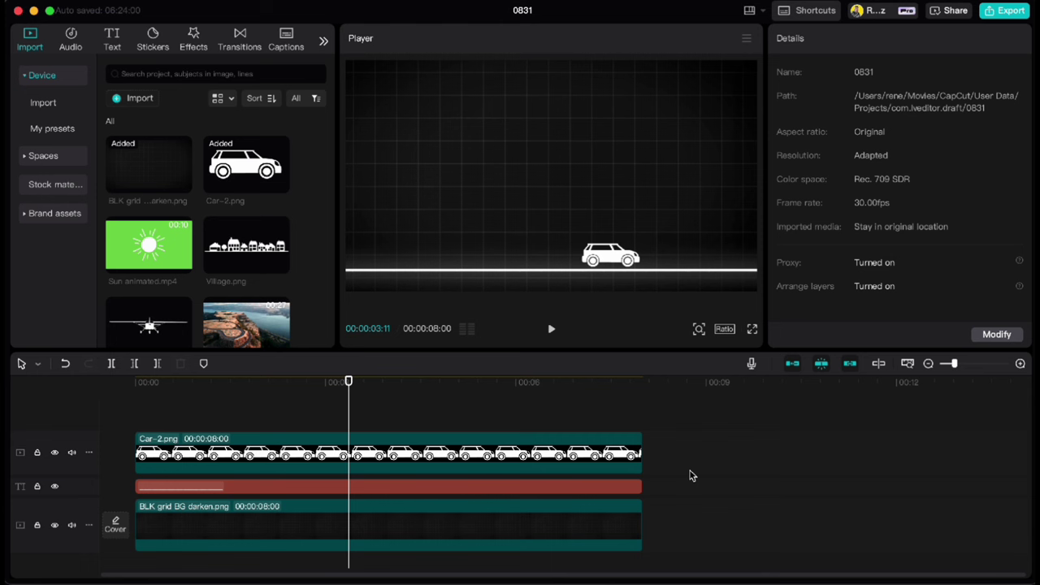
Step: Set the car's end keyframe easing to None and move its end point off the right edge to X 2240
click(532, 464)
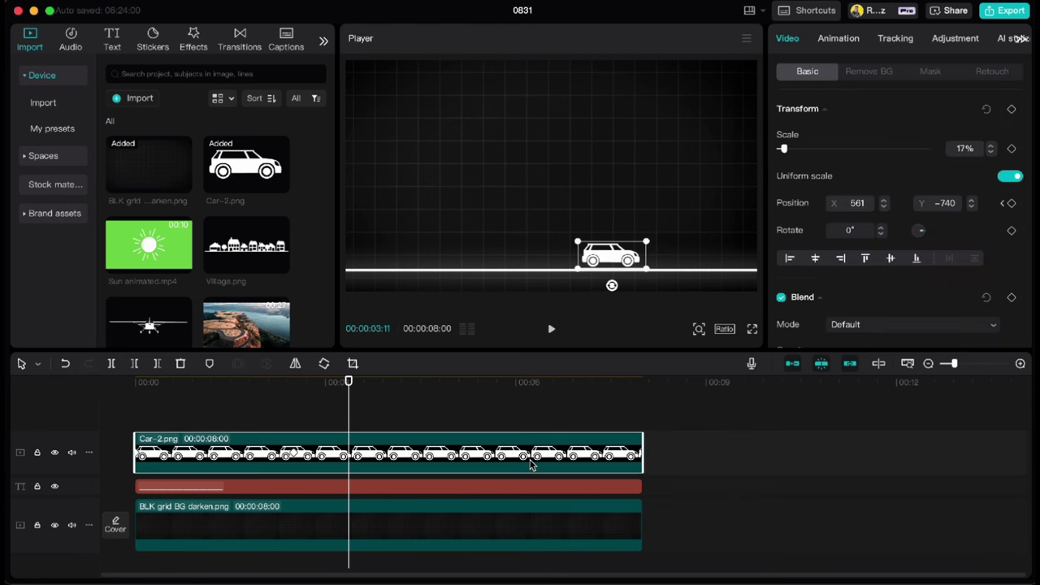
right_click(532, 465)
click(556, 533)
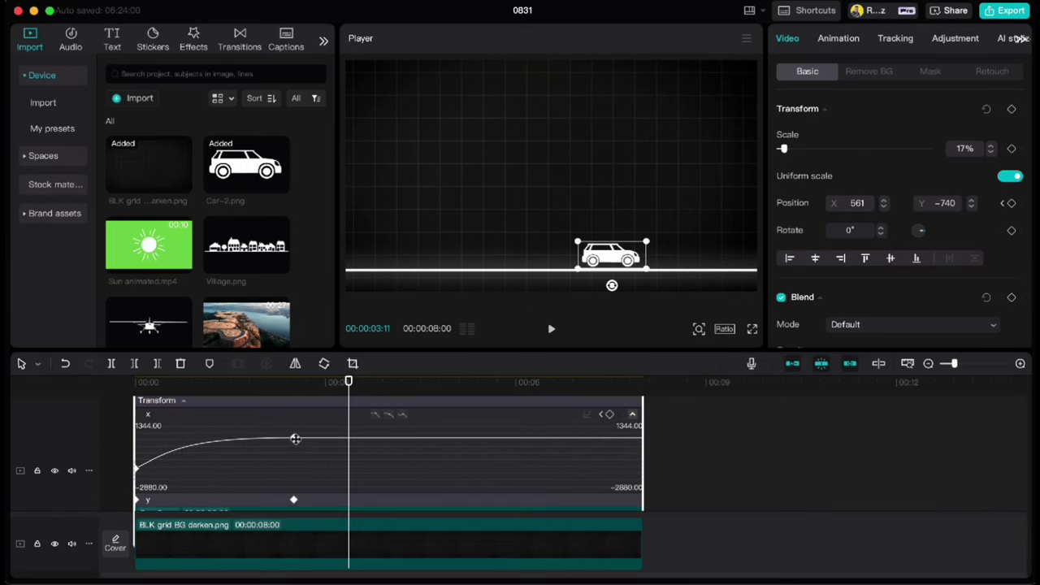
drag(295, 439, 293, 439)
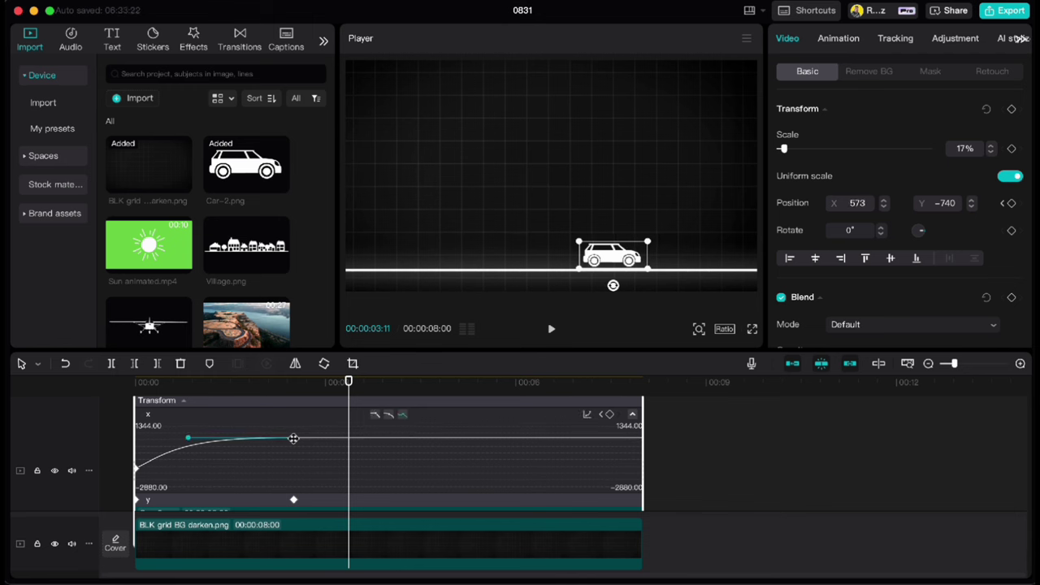
click(587, 418)
click(626, 464)
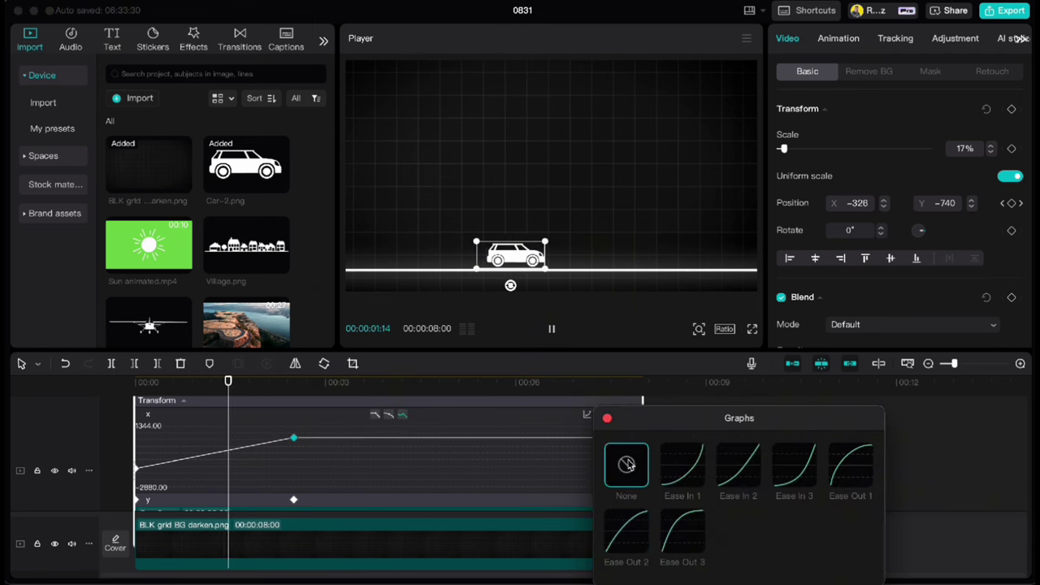
click(607, 418)
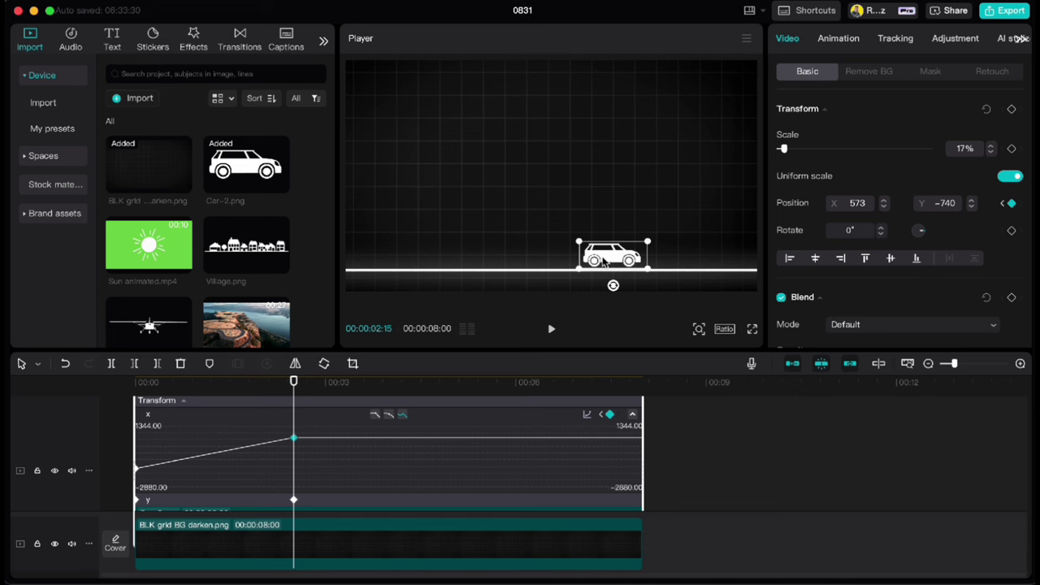
drag(604, 262, 902, 257)
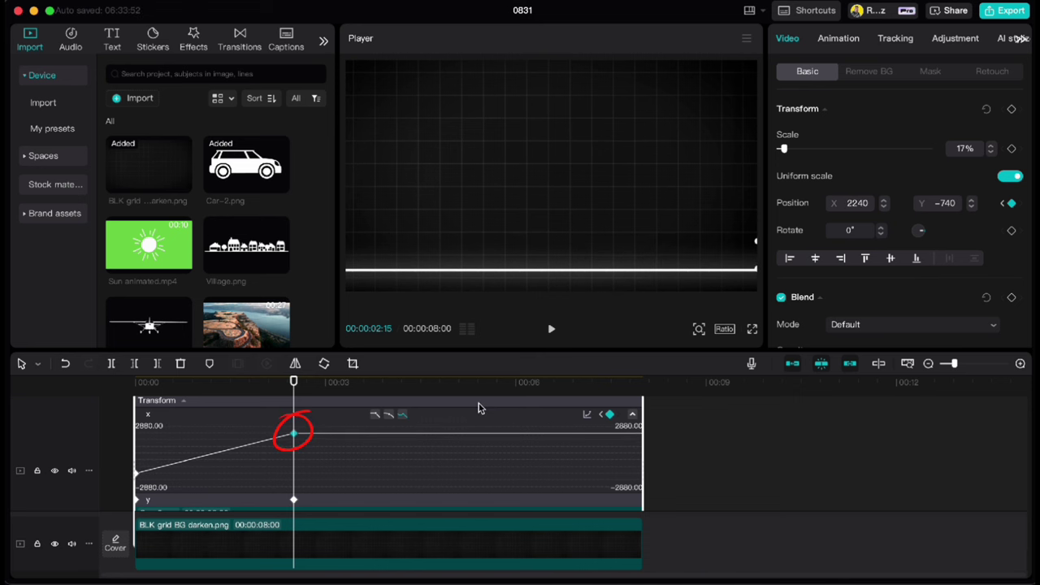
click(587, 415)
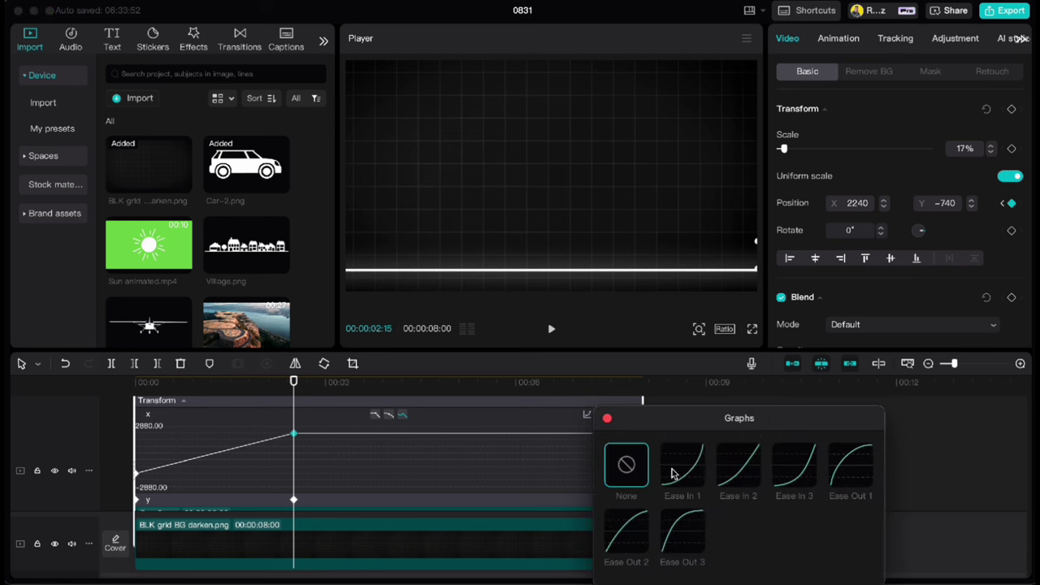
Step: Apply the Ease In 1 curve to the car's x motion
click(683, 469)
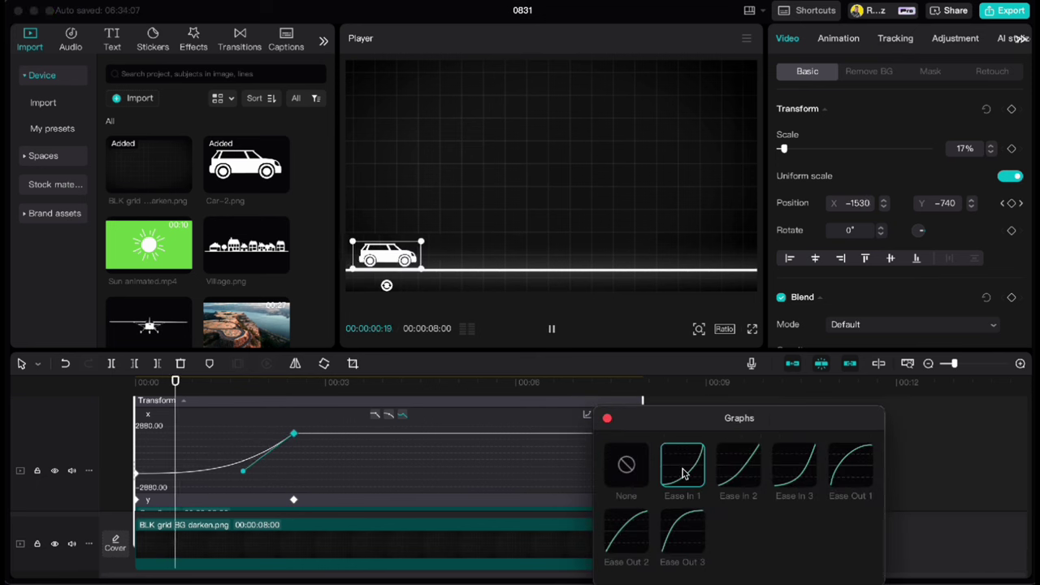